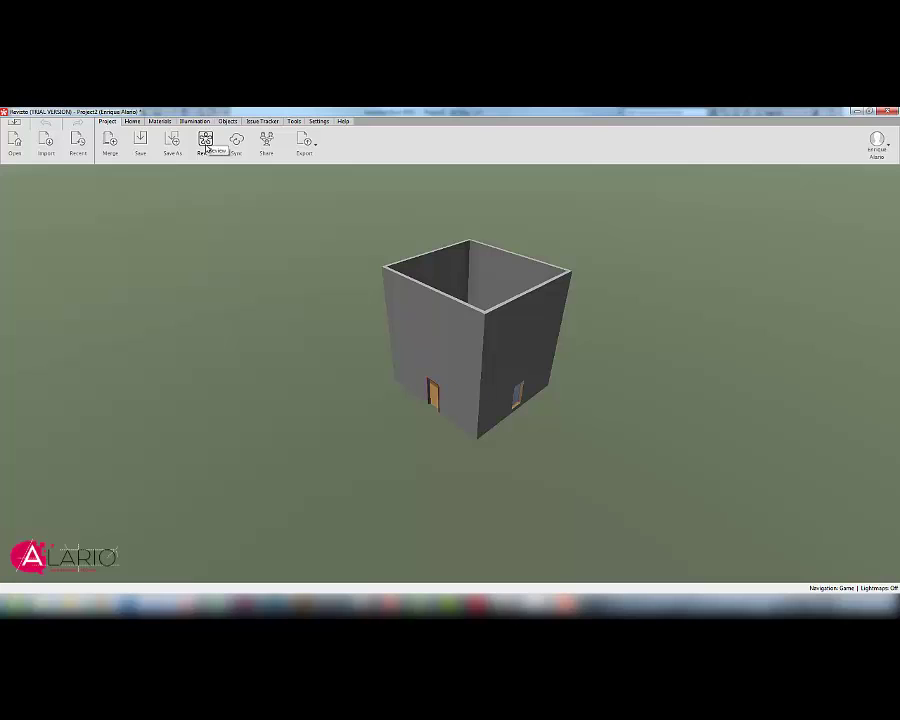
Step: Open the project for review in the viewer, windowed at 1600 x 900 with Simple graphics quality on Display 2
{"action": "left_click", "coordinate": [207, 147]}
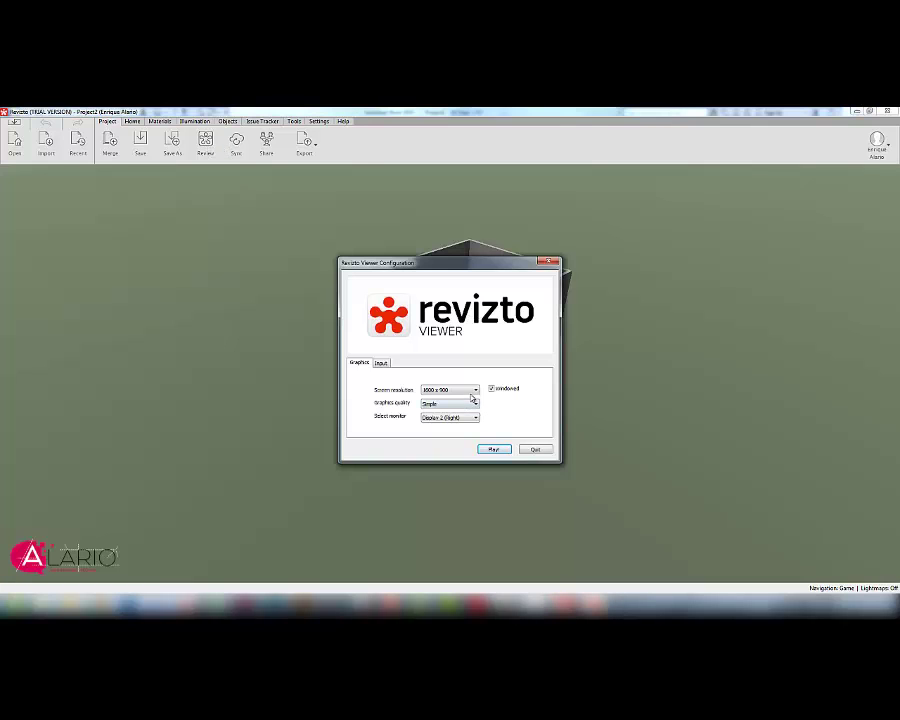
{"action": "left_click", "coordinate": [470, 390]}
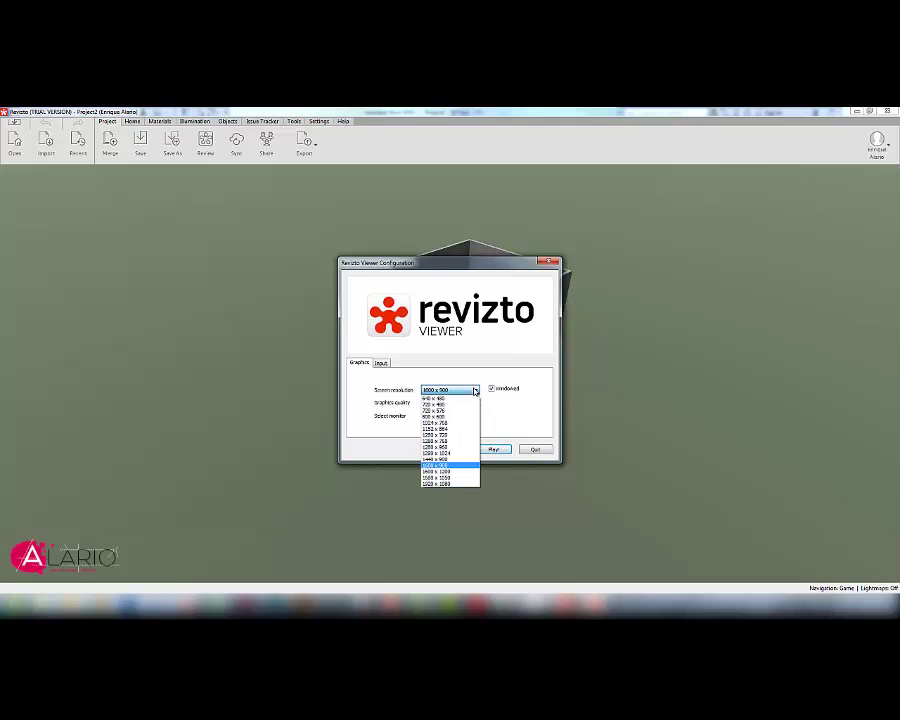
{"action": "left_click", "coordinate": [459, 466]}
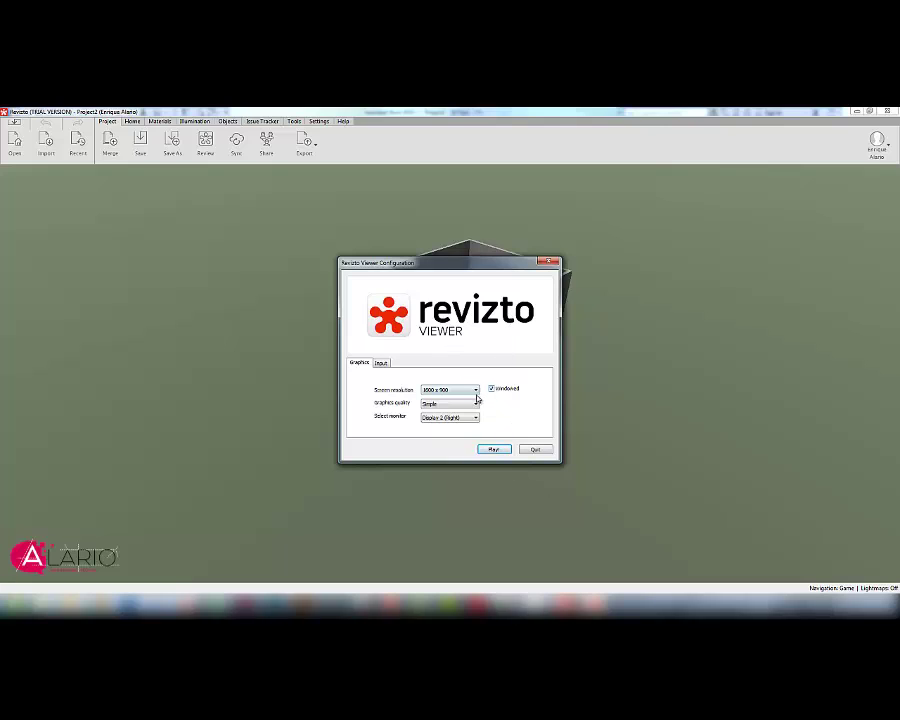
{"action": "left_click", "coordinate": [475, 404]}
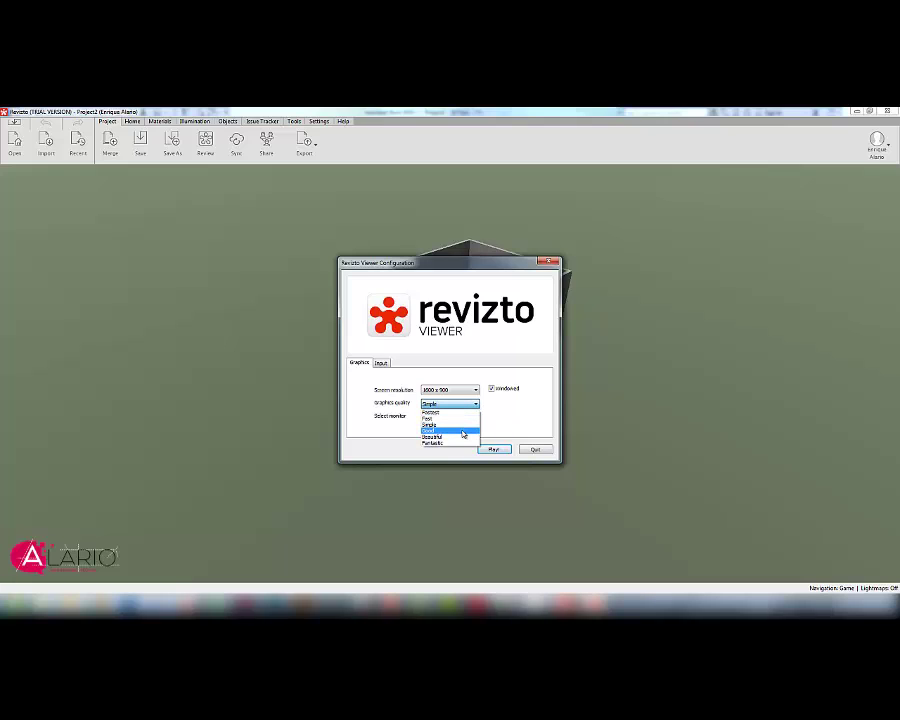
{"action": "left_click", "coordinate": [463, 426]}
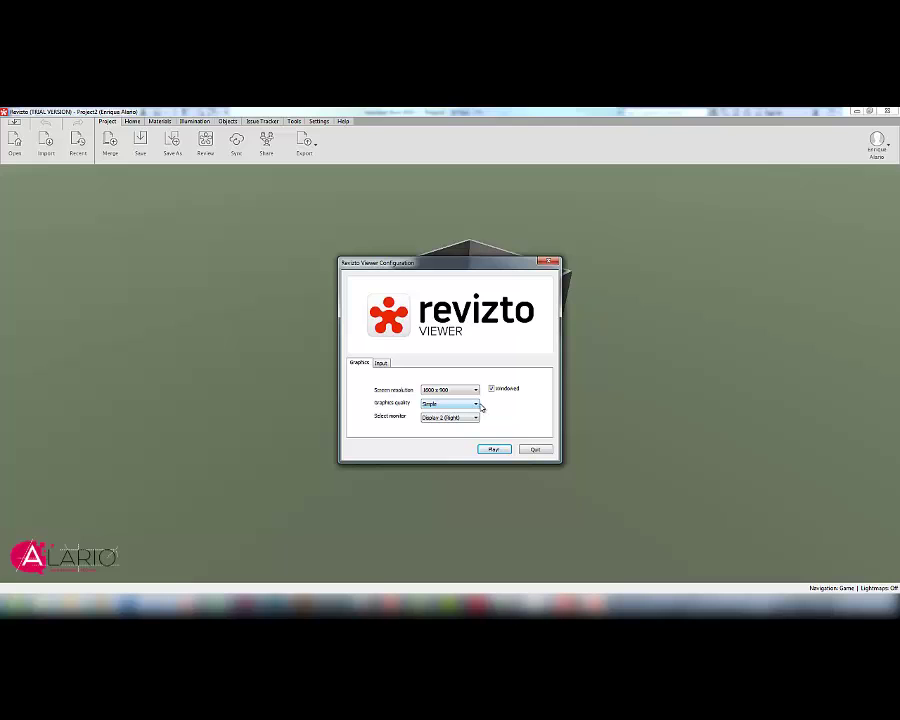
{"action": "left_click", "coordinate": [496, 450]}
{"action": "left_click", "coordinate": [505, 451]}
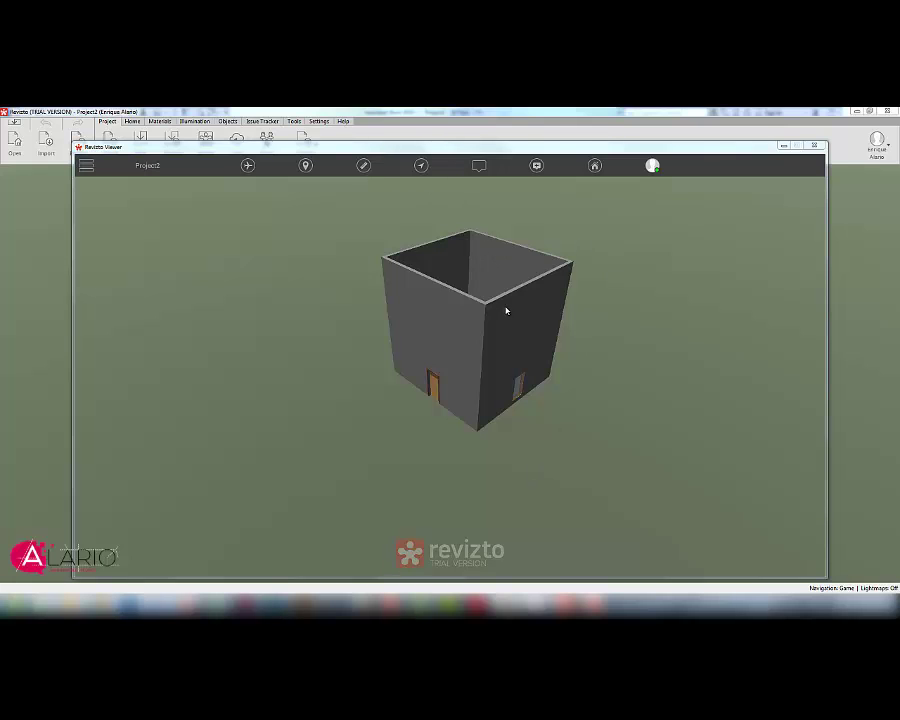
Step: Check the viewer's navigation settings, including the navigation modes and the mouse and keyboard sensitivity, and close them
{"action": "scroll", "coordinate": [505, 310], "scroll_direction": "down", "scroll_amount": 5}
{"action": "scroll", "coordinate": [507, 304], "scroll_direction": "up", "scroll_amount": 5}
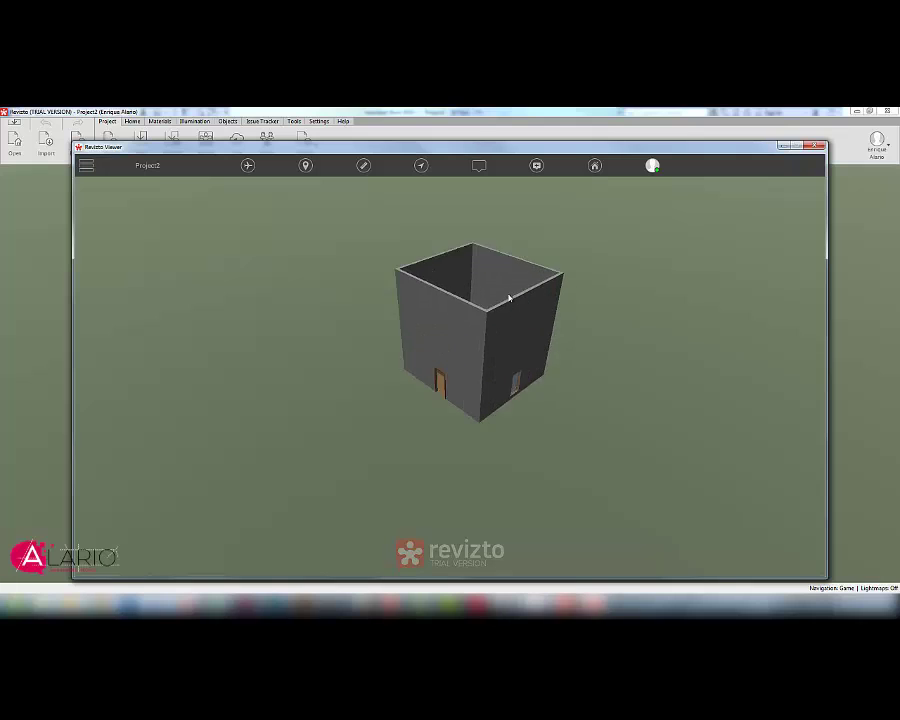
{"action": "scroll", "coordinate": [509, 298], "scroll_direction": "up", "scroll_amount": 5}
{"action": "scroll", "coordinate": [509, 298], "scroll_direction": "down", "scroll_amount": 6}
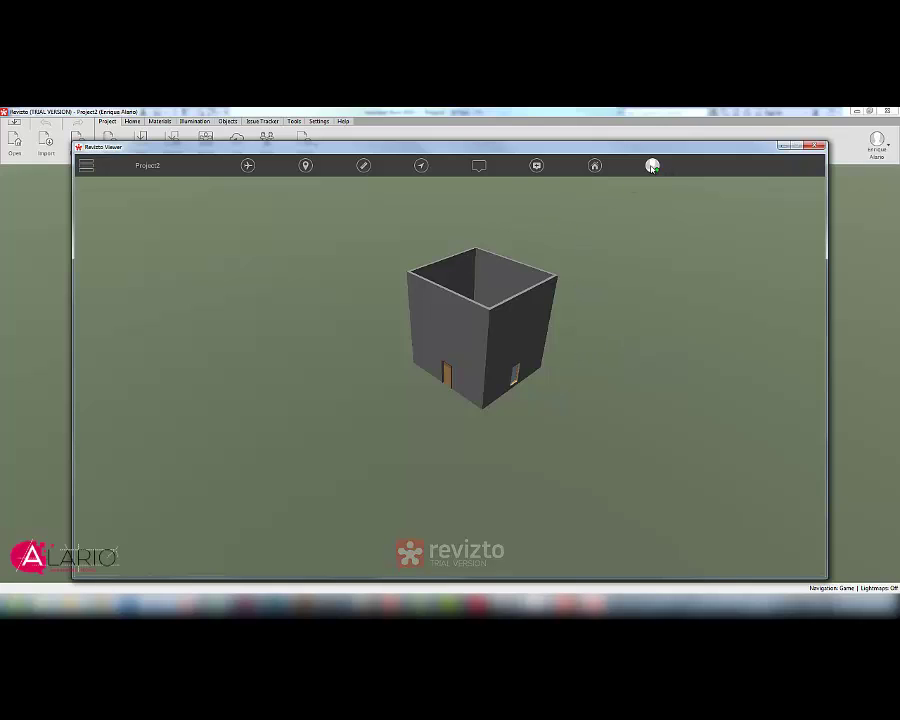
{"action": "left_click", "coordinate": [86, 165]}
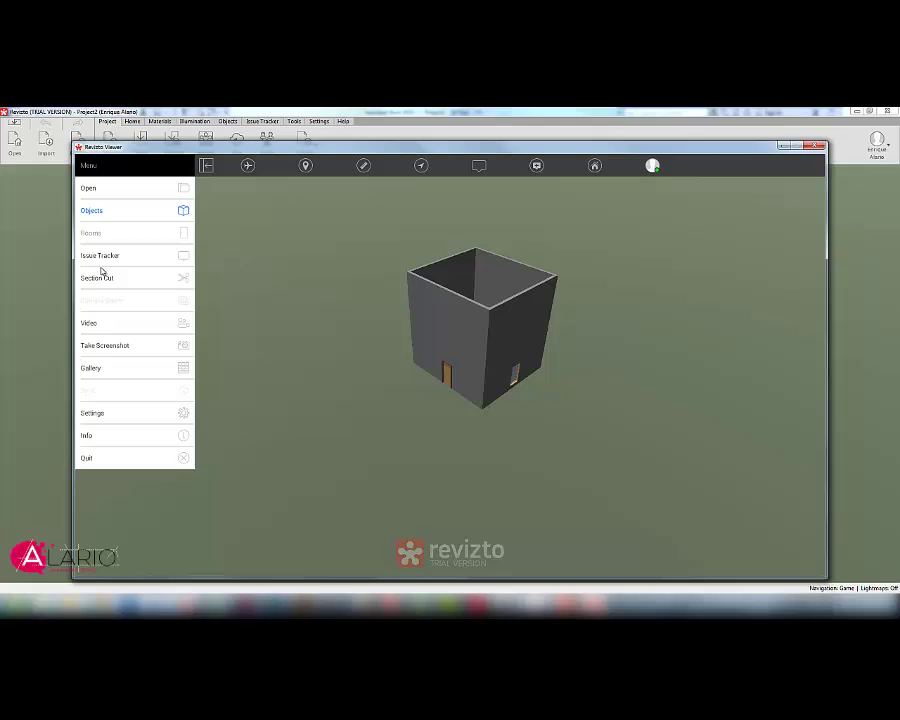
{"action": "left_click", "coordinate": [114, 415]}
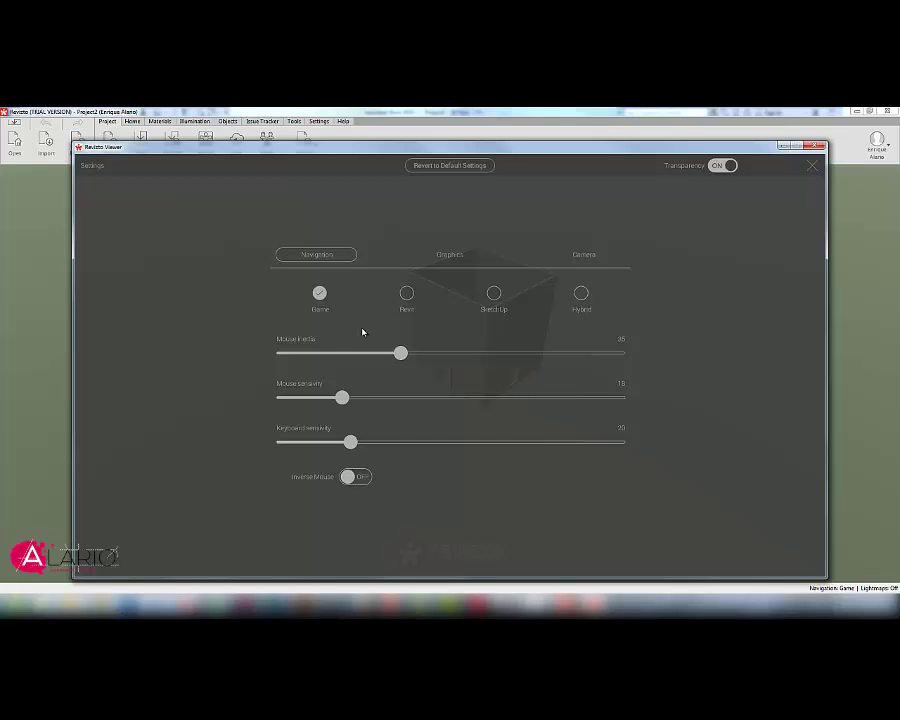
{"action": "left_click", "coordinate": [812, 167]}
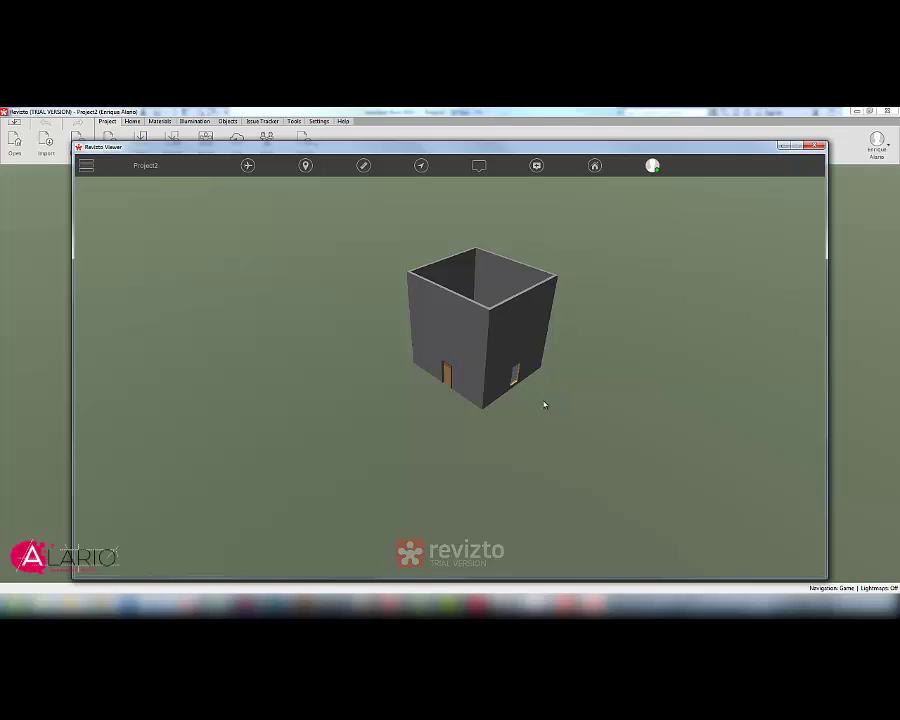
Step: Examine the building's exterior corner between the door and window walls by moving the camera sideways, closer and farther away
{"action": "key", "text": "a"}
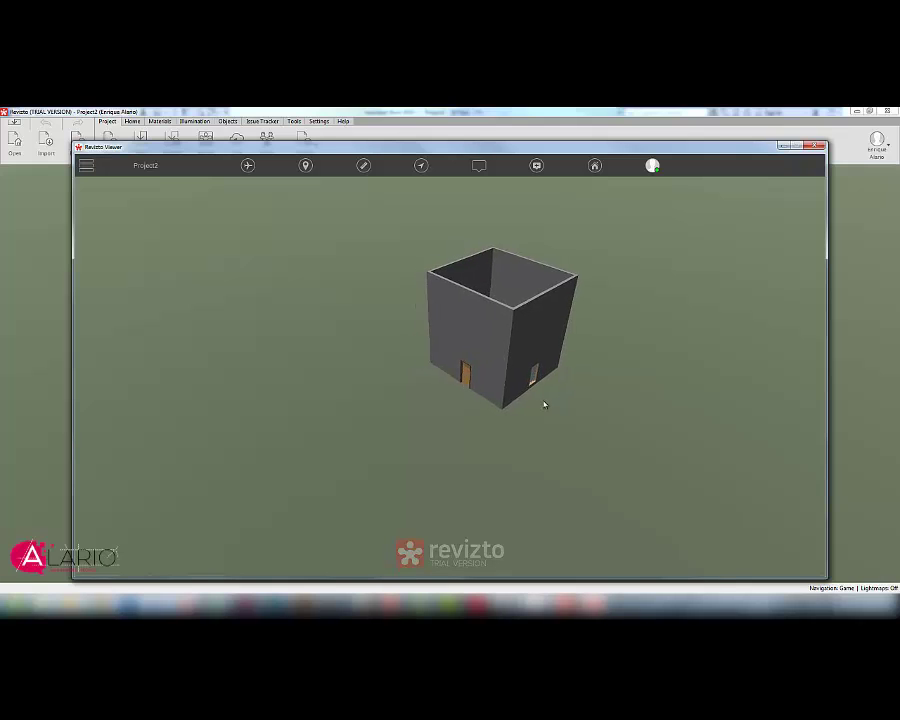
{"action": "key", "text": "d"}
{"action": "key", "text": "Up"}
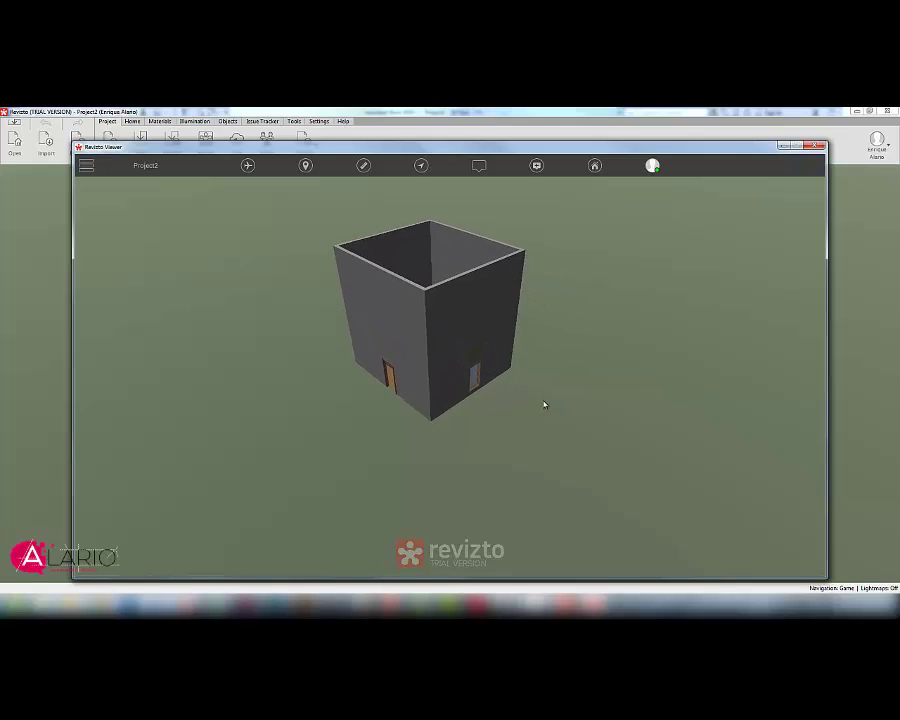
{"action": "key", "text": "Down"}
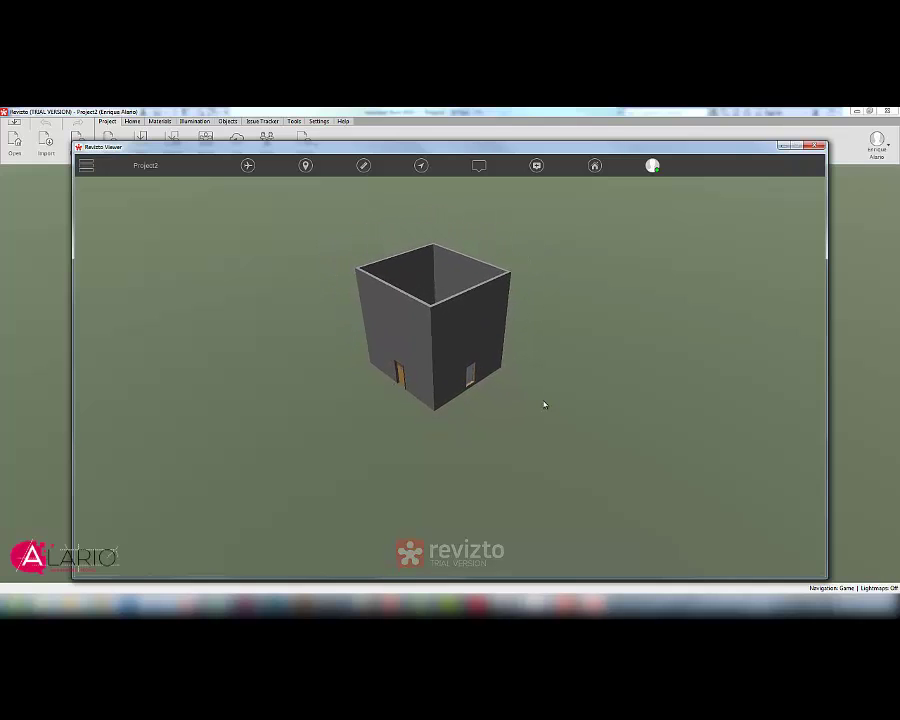
{"action": "key", "text": "Up"}
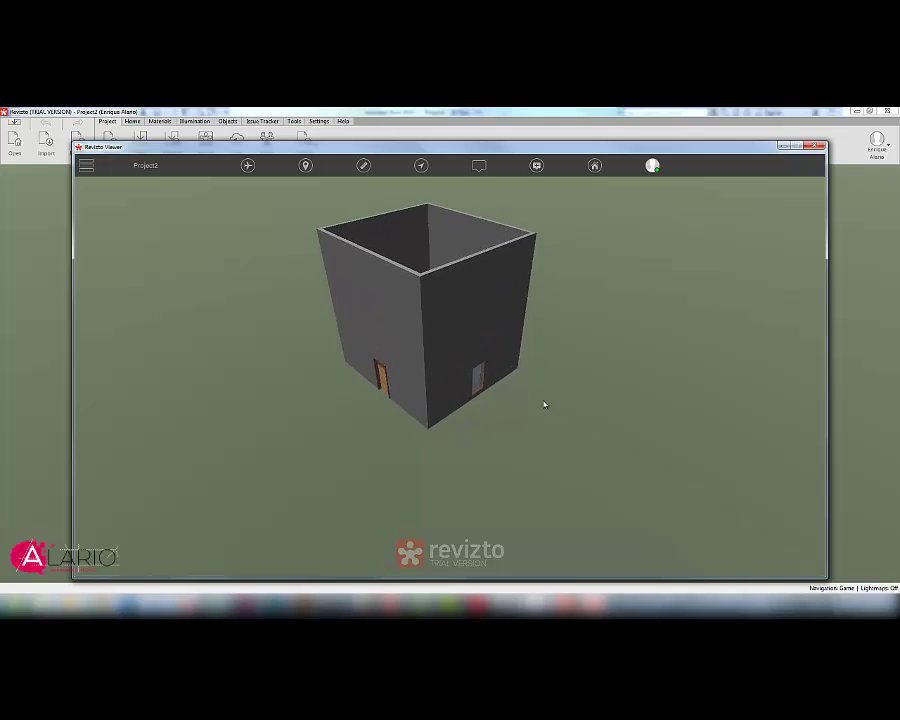
{"action": "key", "text": "Left"}
{"action": "key", "text": "Right"}
{"action": "key", "text": "Up"}
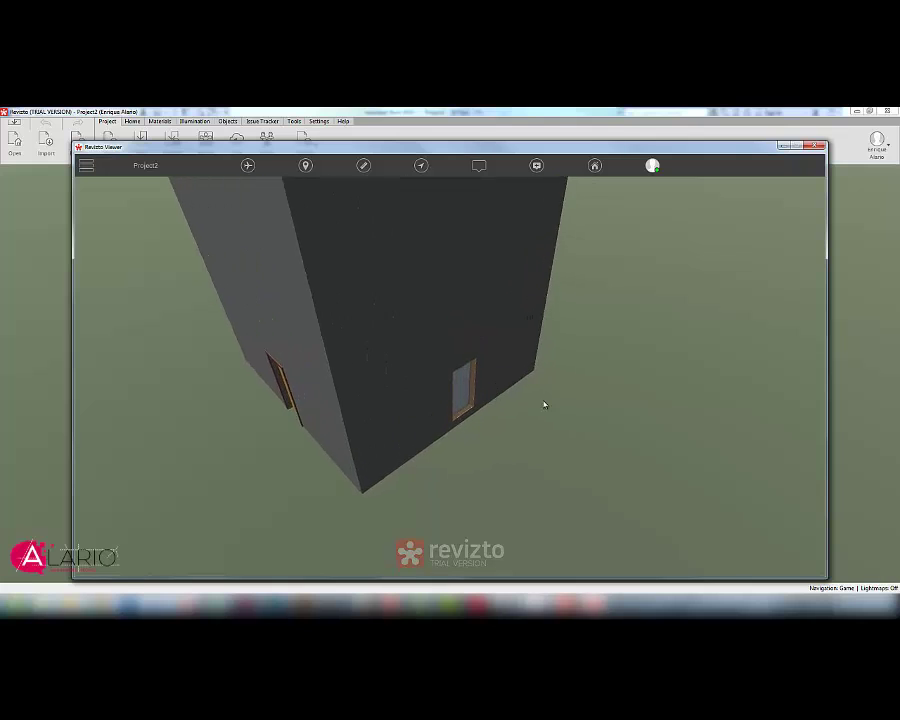
{"action": "key", "text": "Down"}
{"action": "key", "text": "Up"}
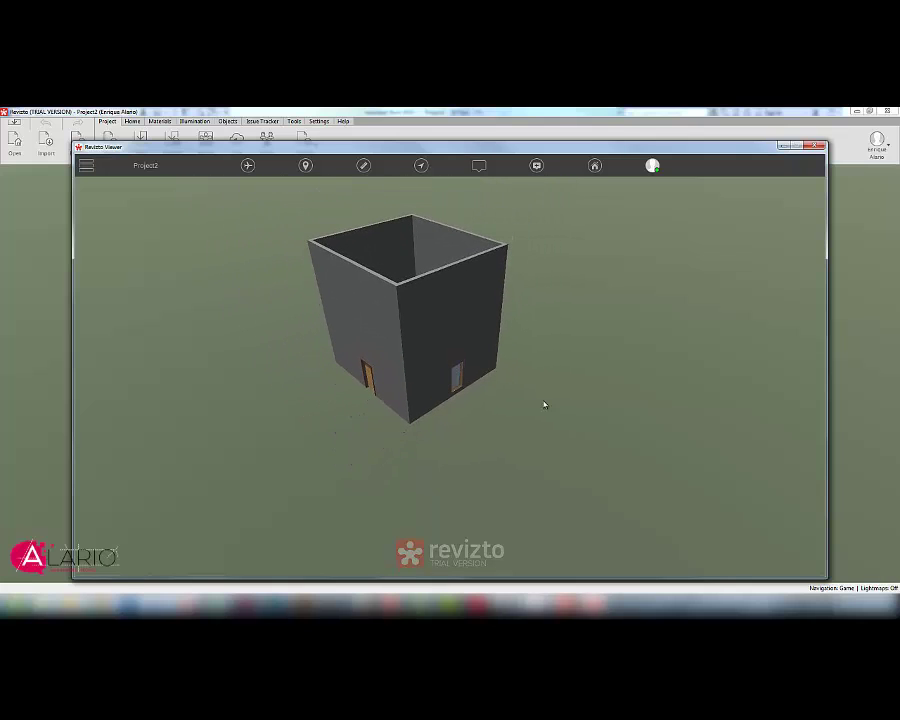
{"action": "key", "text": "Up"}
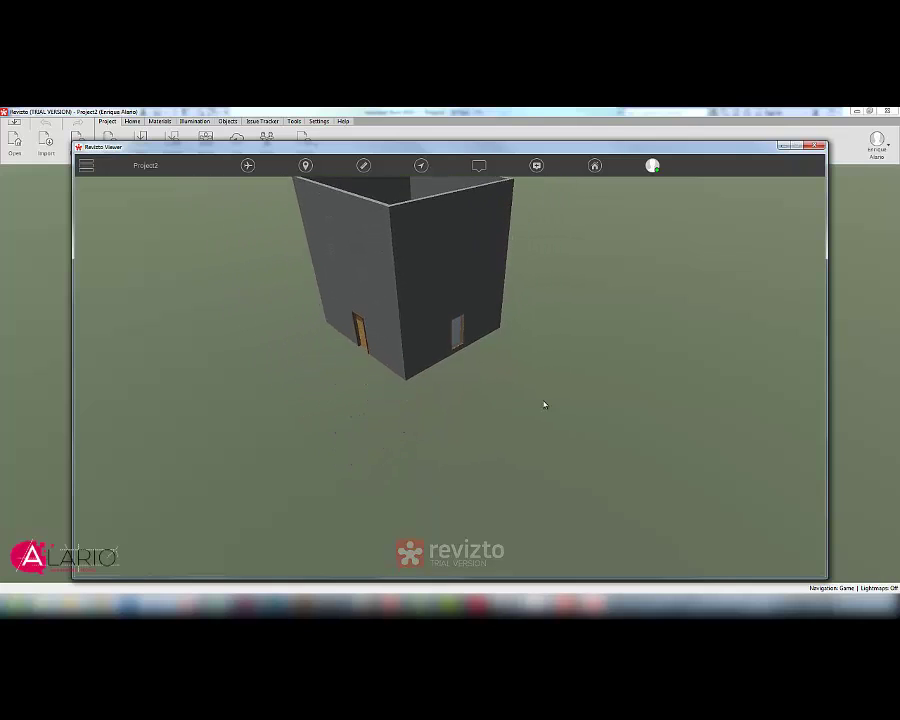
{"action": "key", "text": "Down"}
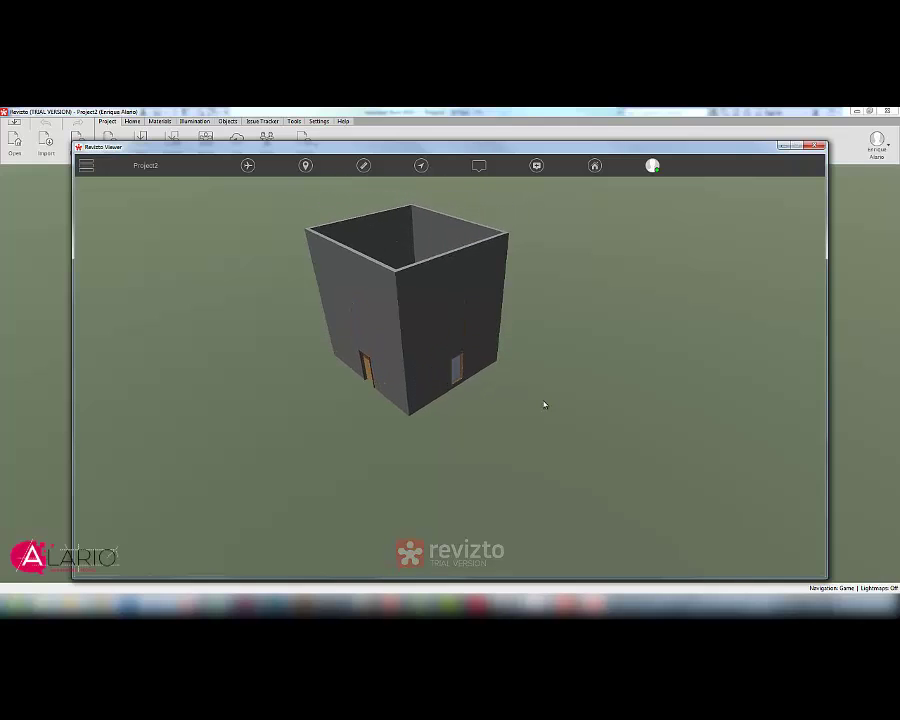
{"action": "key", "text": "Up"}
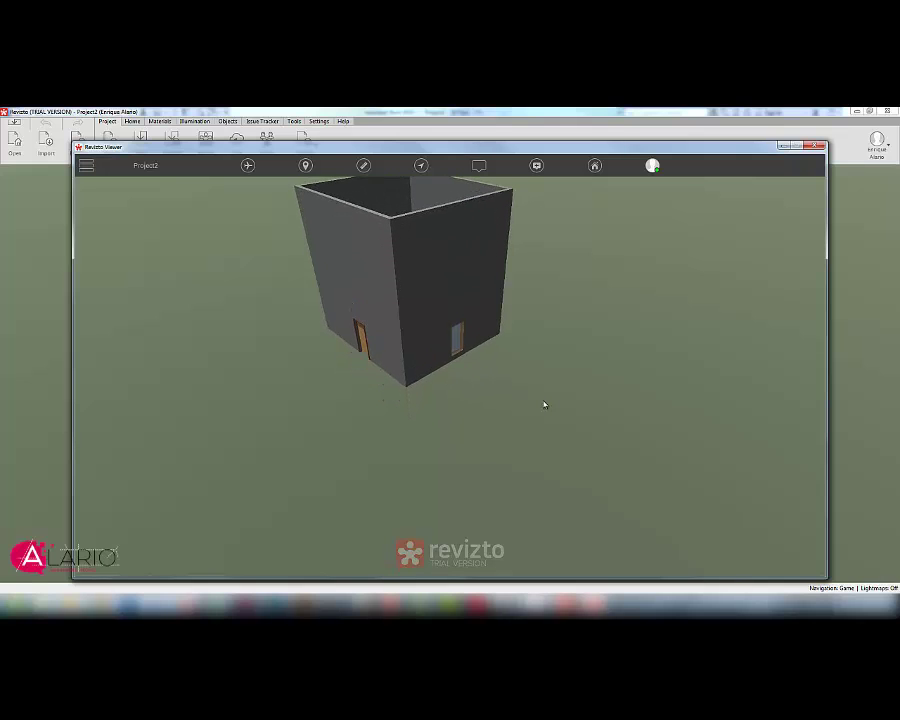
{"action": "key", "text": "Down"}
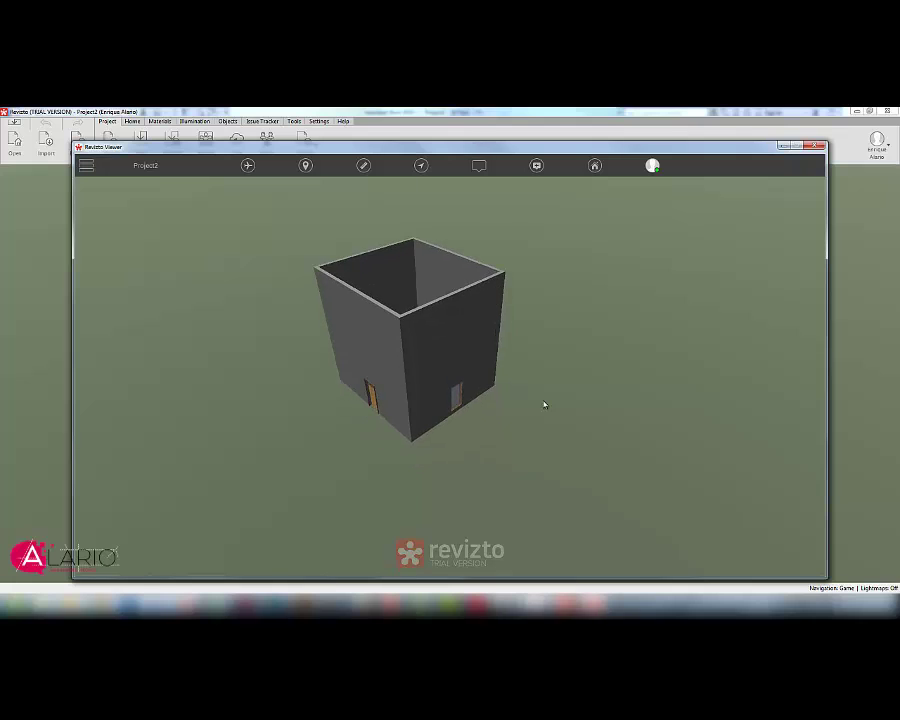
{"action": "key", "text": "Up"}
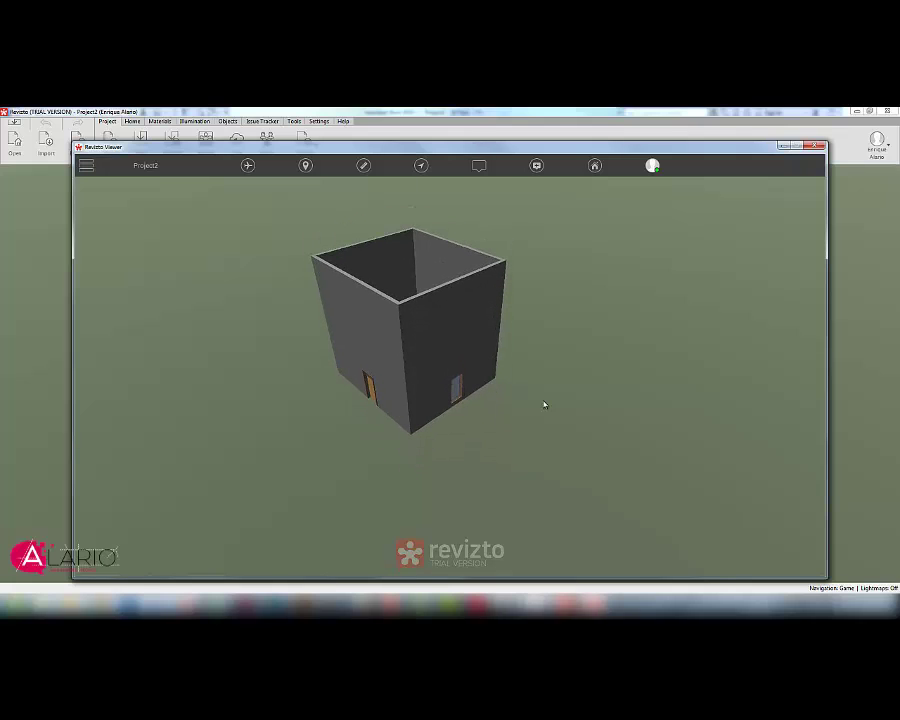
Step: Look around to another side of the building and travel forward through its wall into the interior
{"action": "left_click_drag", "start_coordinate": [545, 404], "coordinate": [452, 364]}
{"action": "key", "text": "Left"}
{"action": "key", "text": "Right"}
{"action": "key", "text": "Left"}
{"action": "scroll", "coordinate": [578, 376], "scroll_direction": "up", "scroll_amount": 1}
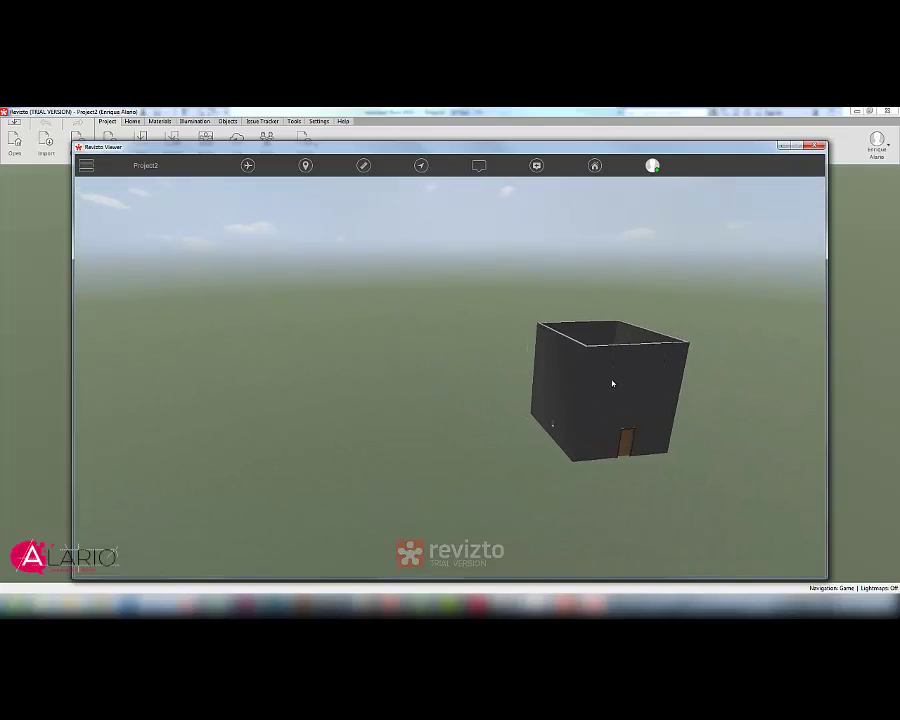
{"action": "key", "text": "Up"}
{"action": "key", "text": "Right"}
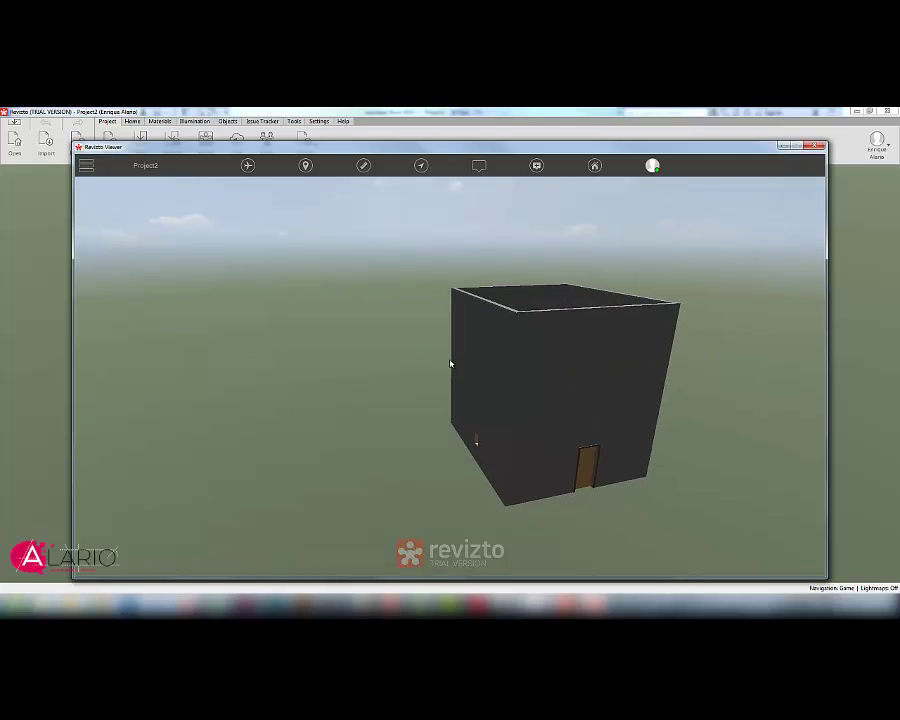
{"action": "key", "text": "Up"}
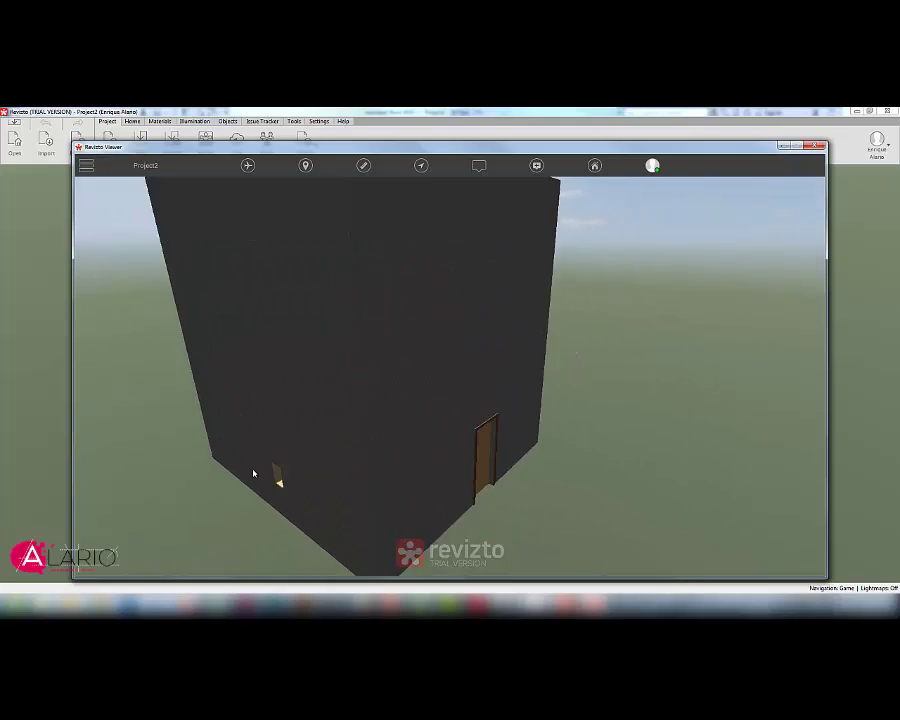
{"action": "key", "text": "Up"}
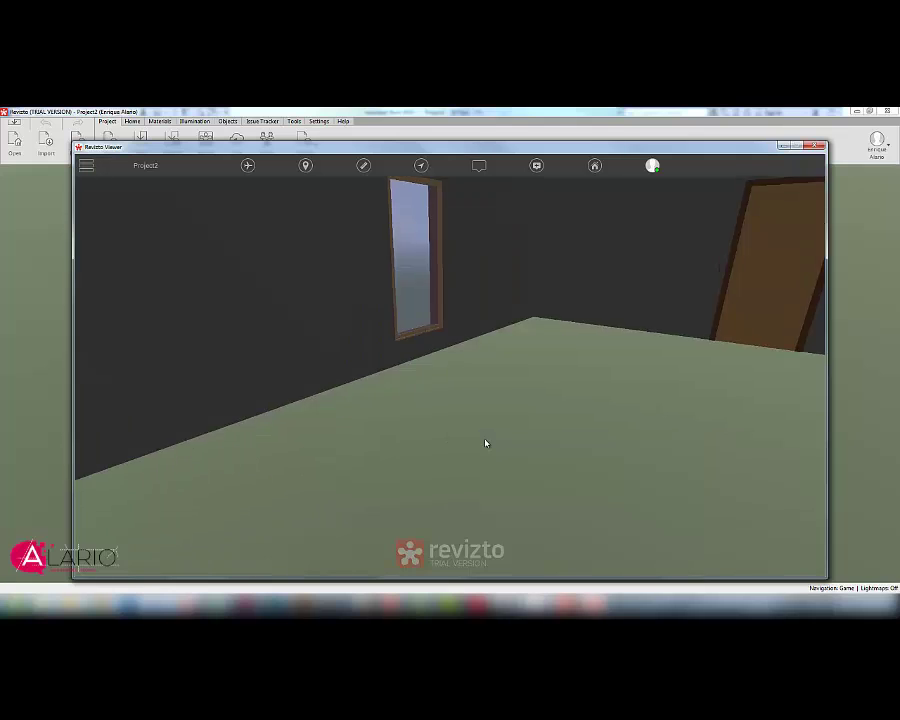
Step: Back out through the wall, go inside again, and turn the view to face the interior door
{"action": "key", "text": "Down"}
{"action": "key", "text": "Right"}
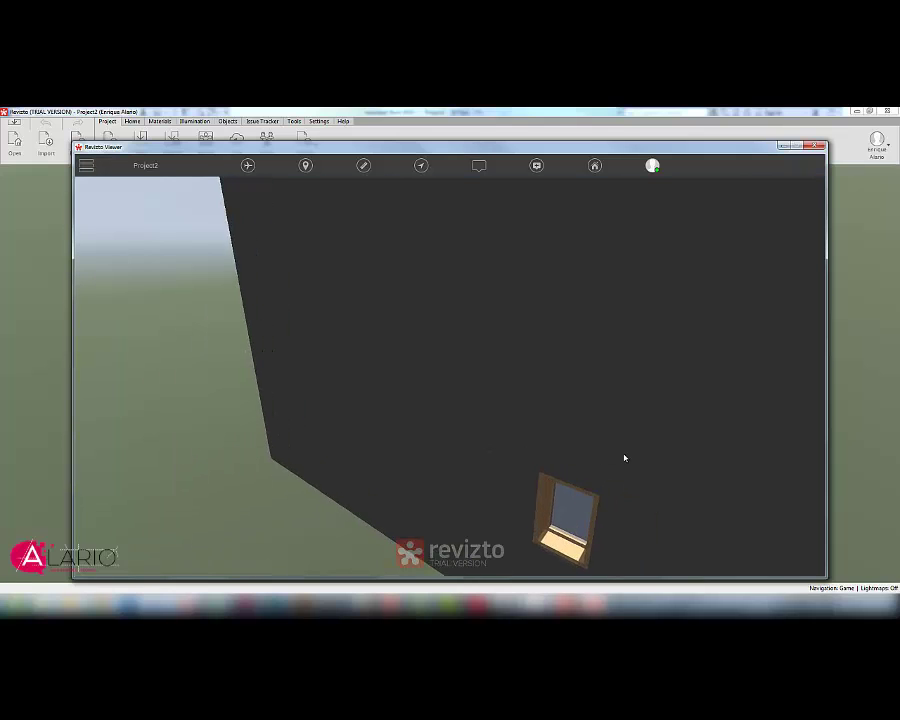
{"action": "scroll", "coordinate": [624, 458], "scroll_direction": "up", "scroll_amount": 3}
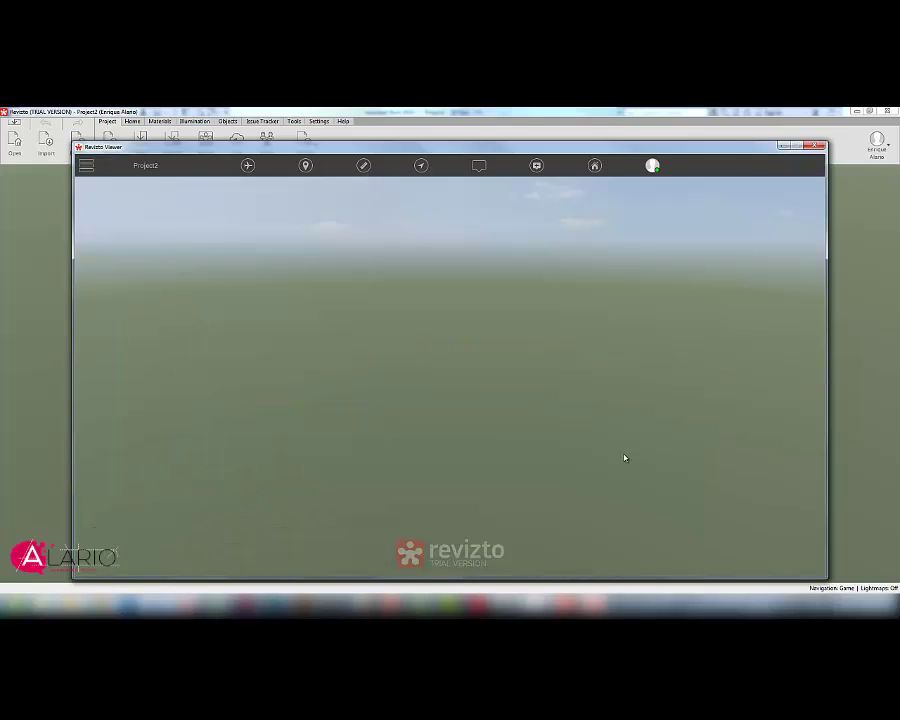
{"action": "scroll", "coordinate": [624, 458], "scroll_direction": "down", "scroll_amount": 4}
{"action": "key", "text": "Right"}
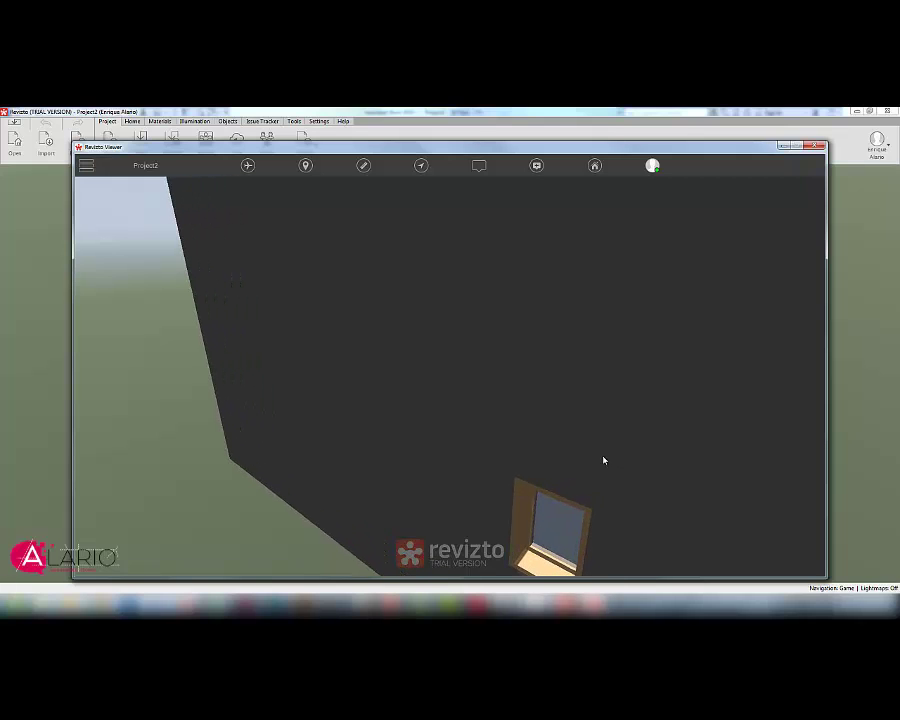
{"action": "scroll", "coordinate": [604, 457], "scroll_direction": "up", "scroll_amount": 3}
{"action": "key", "text": "Left"}
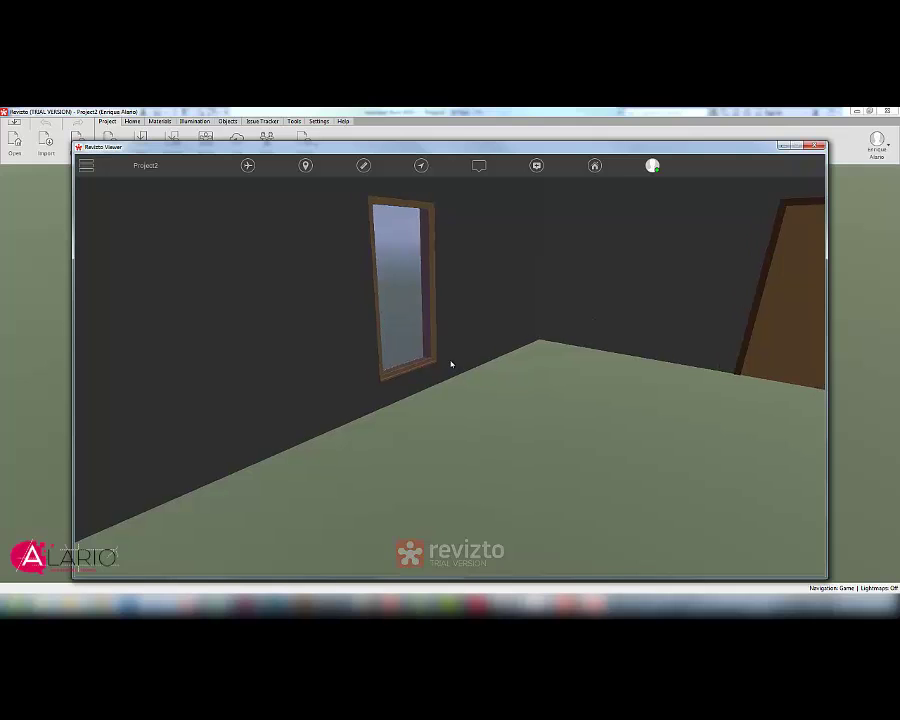
{"action": "key", "text": "Right"}
{"action": "left_click_drag", "start_coordinate": [451, 364], "coordinate": [450, 364]}
{"action": "key", "text": "Left"}
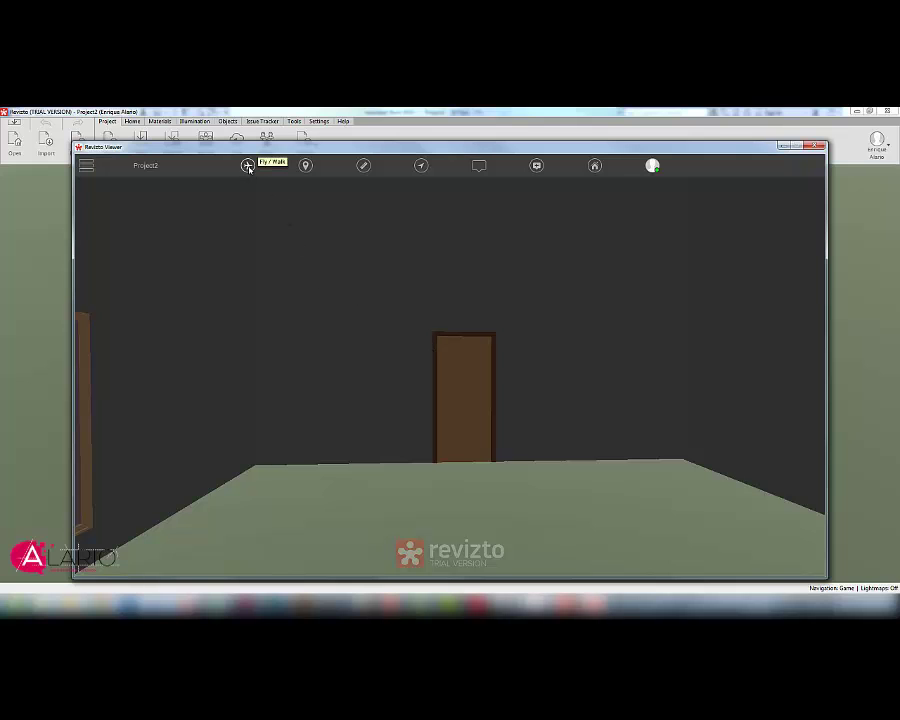
Step: Lower the camera beneath the building's floor and raise it above the tops of the walls
{"action": "middle_click_drag", "start_coordinate": [366, 396], "coordinate": [451, 364]}
{"action": "key", "text": "q"}
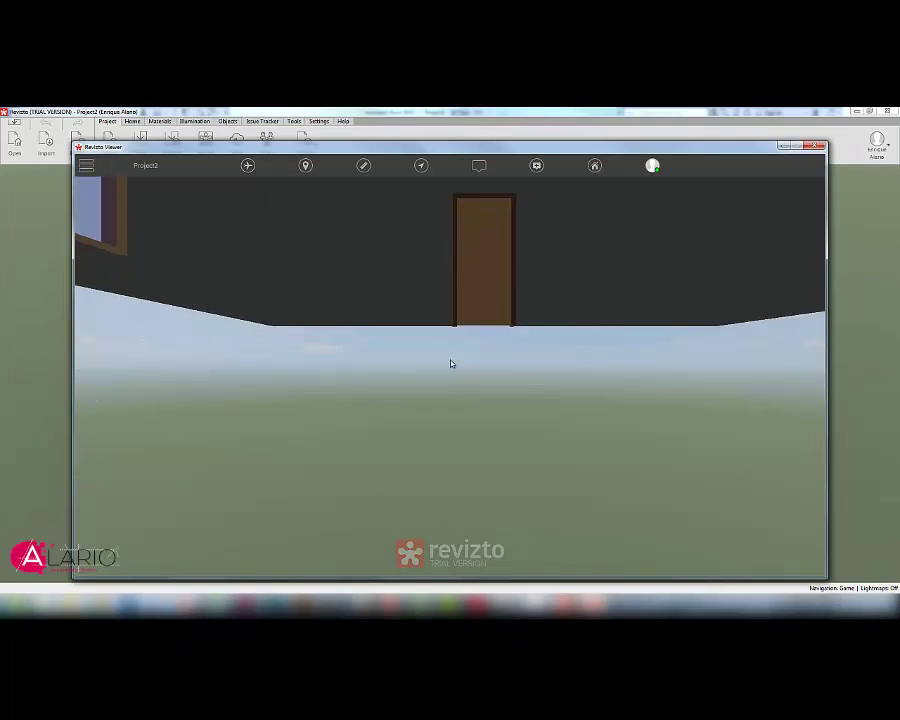
{"action": "key", "text": "e"}
{"action": "key", "text": "e"}
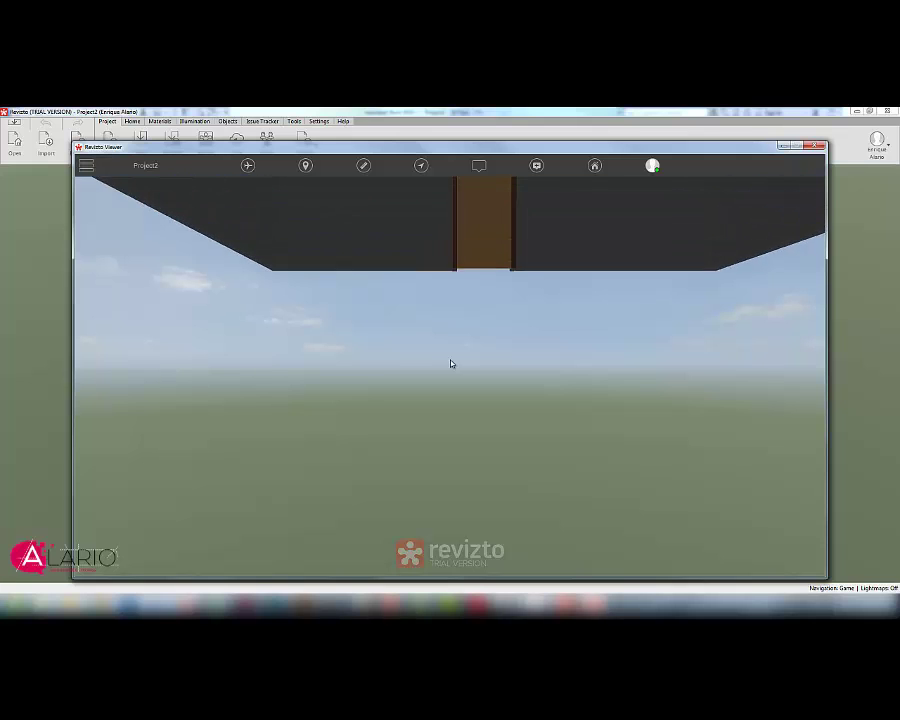
{"action": "key", "text": "e"}
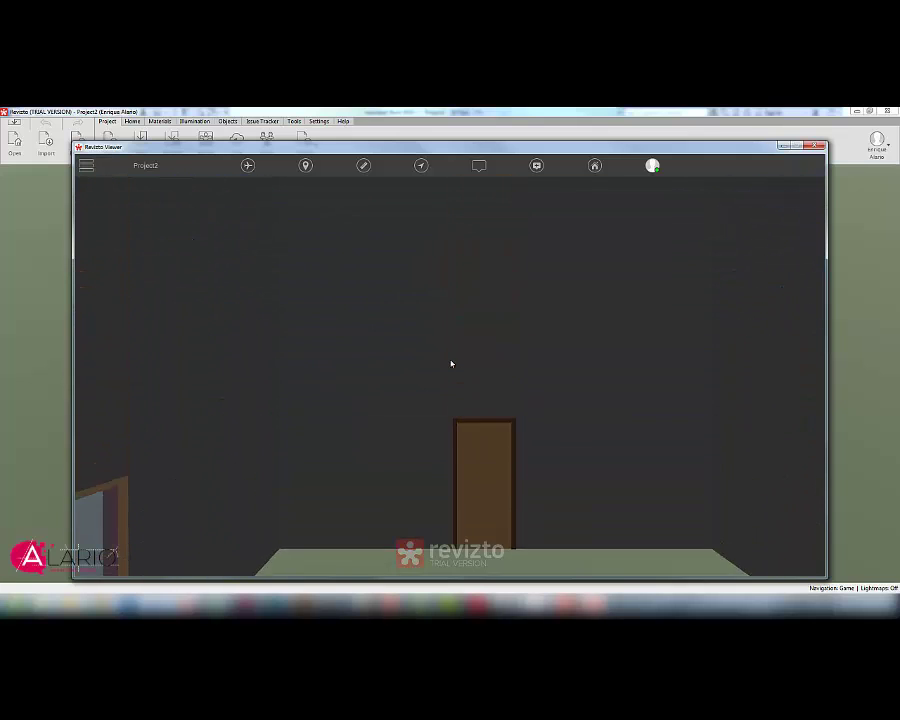
{"action": "key", "text": "e"}
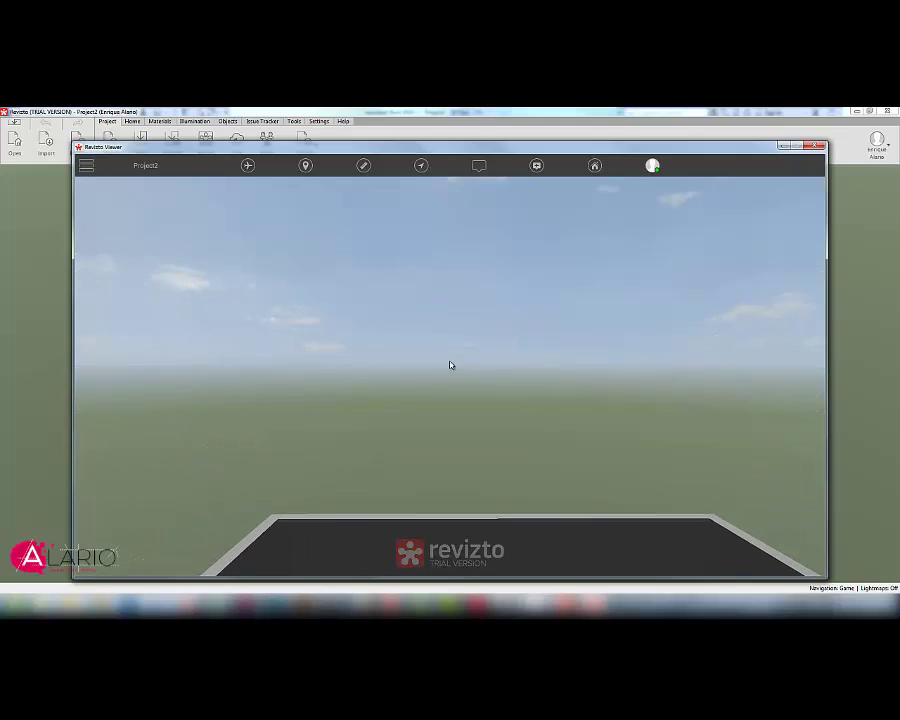
Step: Back the camera out until the whole building shows, and switch to the saved {3D} viewpoint
{"action": "key", "text": "s"}
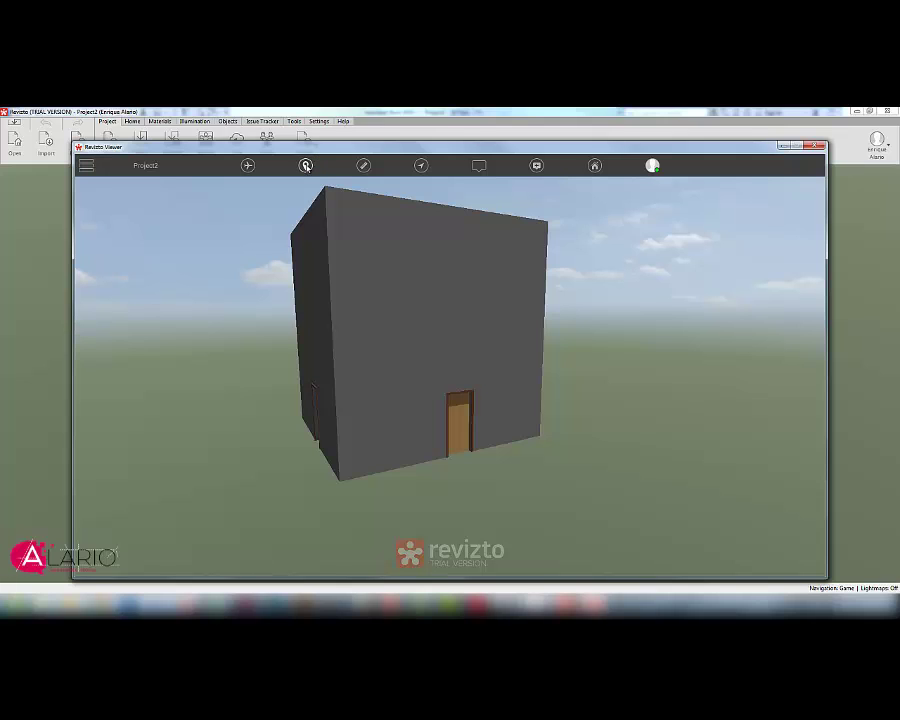
{"action": "left_click", "coordinate": [306, 166]}
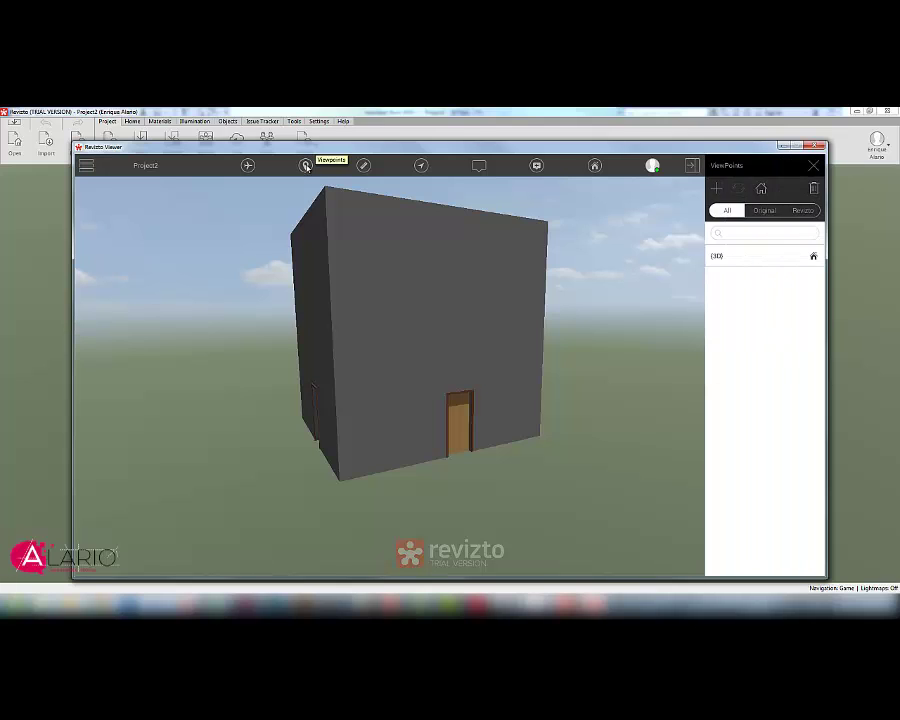
{"action": "left_click", "coordinate": [717, 257]}
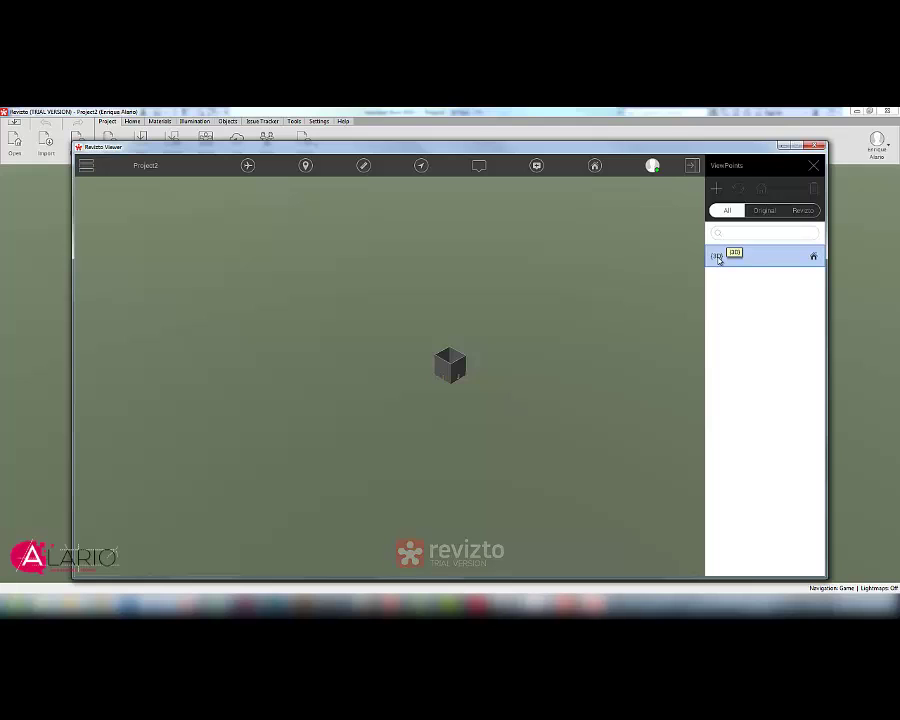
Step: Save a close-up of the building's corner between the door and window walls as a viewpoint named "De cerca"
{"action": "scroll", "coordinate": [456, 374], "scroll_direction": "up", "scroll_amount": 5}
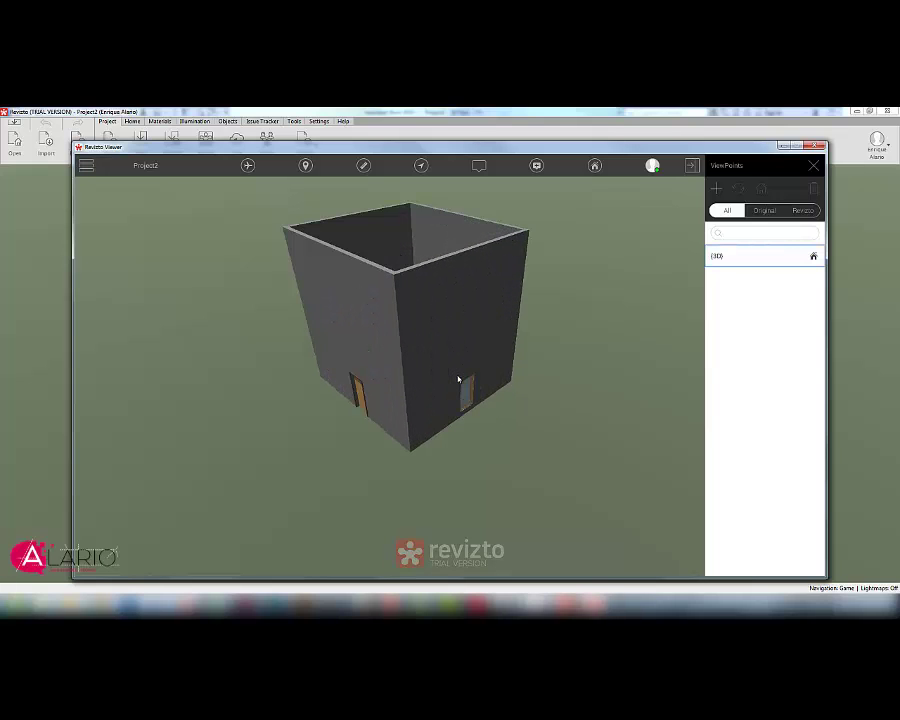
{"action": "left_click_drag", "start_coordinate": [451, 363], "coordinate": [448, 392]}
{"action": "scroll", "coordinate": [464, 399], "scroll_direction": "up", "scroll_amount": 3}
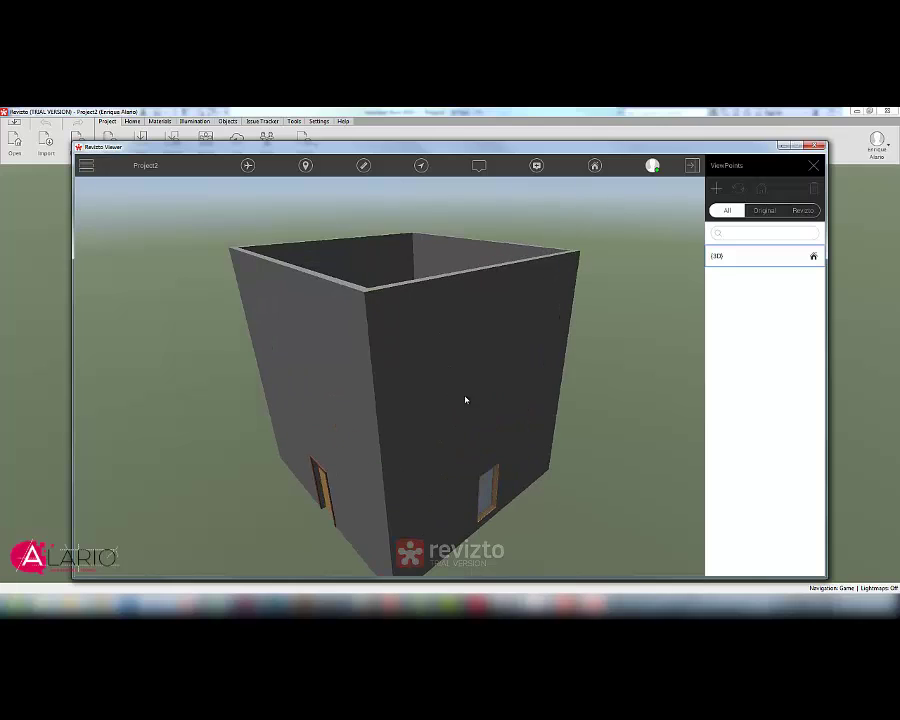
{"action": "left_click", "coordinate": [716, 188]}
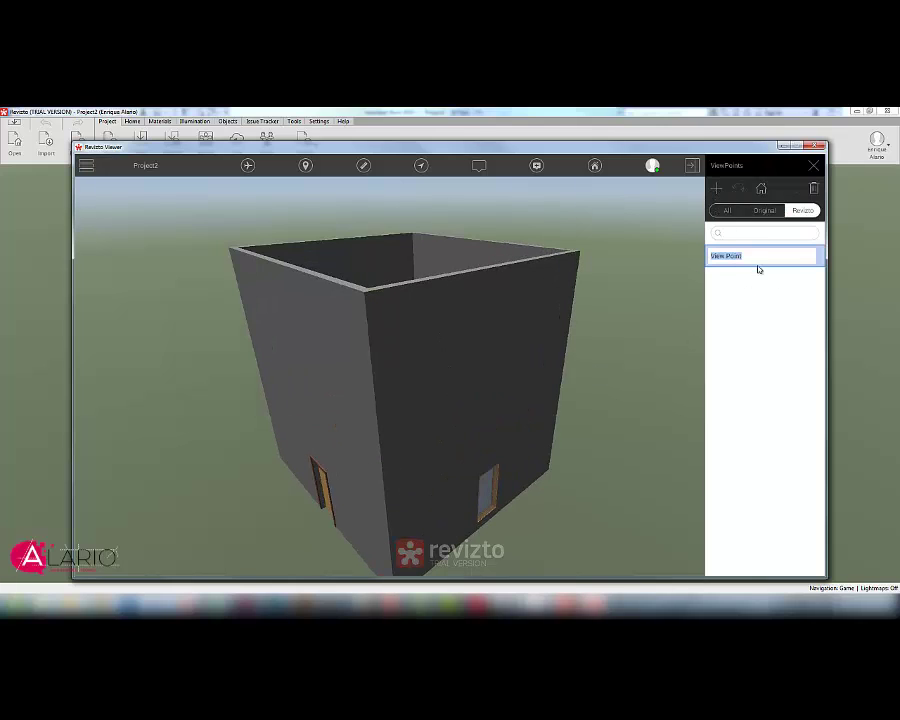
{"action": "type", "text": "De cerca"}
{"action": "key", "text": "Return"}
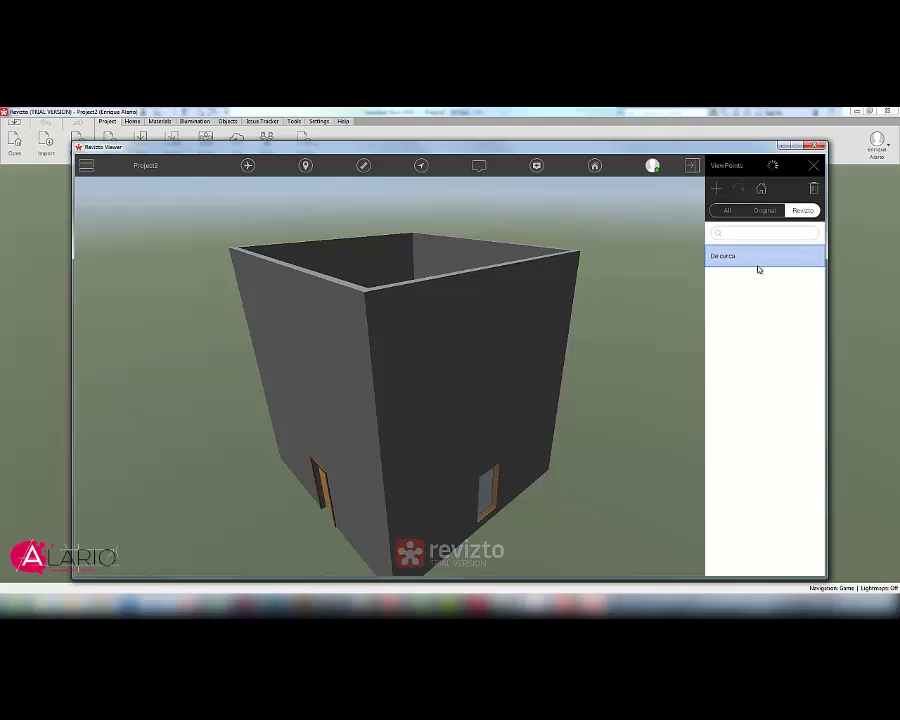
Step: Make "De cerca" the home viewpoint and check it by switching to {3D} and back from the full viewpoint list
{"action": "left_click", "coordinate": [762, 189]}
{"action": "left_click", "coordinate": [728, 211]}
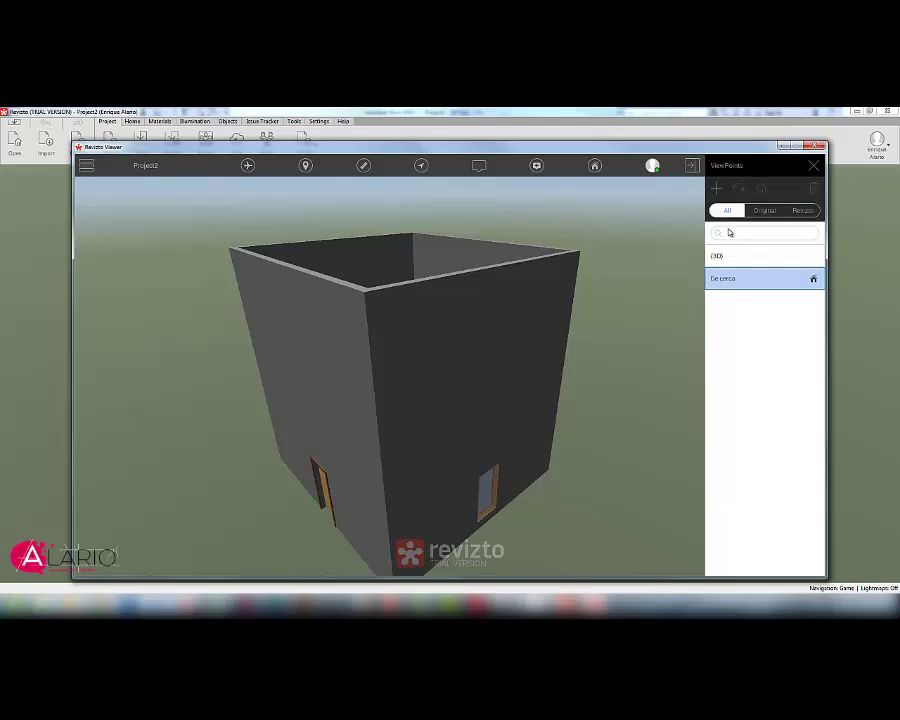
{"action": "left_click", "coordinate": [720, 257]}
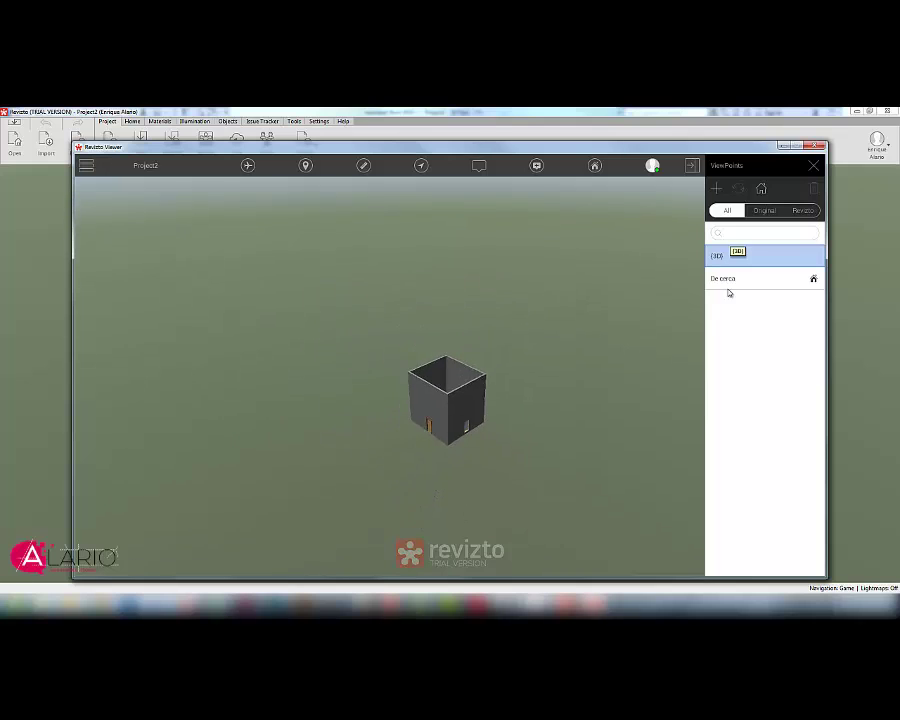
{"action": "left_click", "coordinate": [732, 279]}
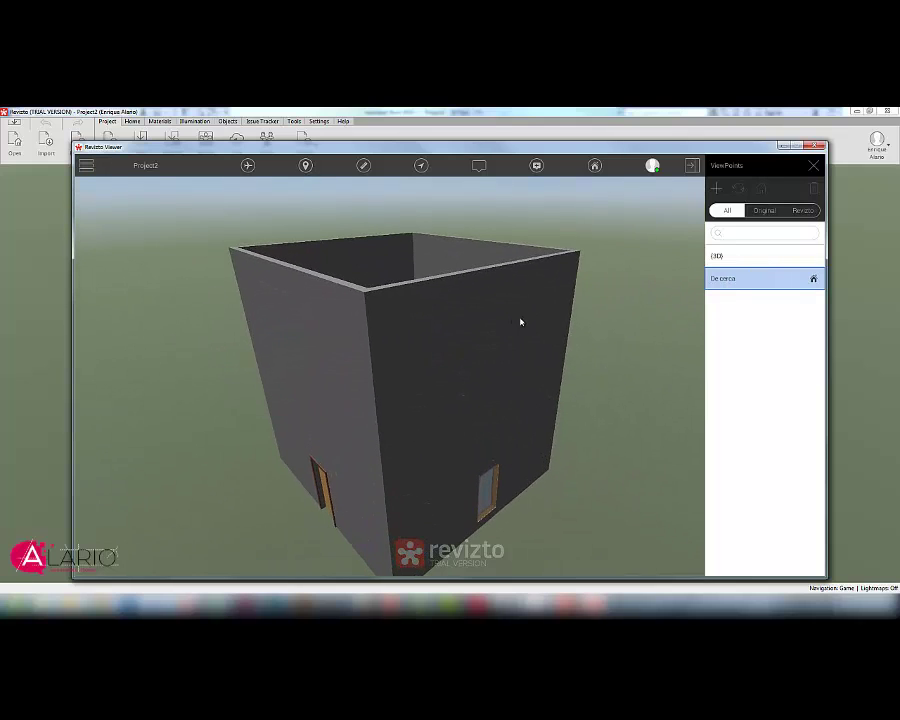
Step: Move inside the building and save the view of the interior door and window as a viewpoint named "Desde dentro"
{"action": "scroll", "coordinate": [466, 459], "scroll_direction": "up", "scroll_amount": 5}
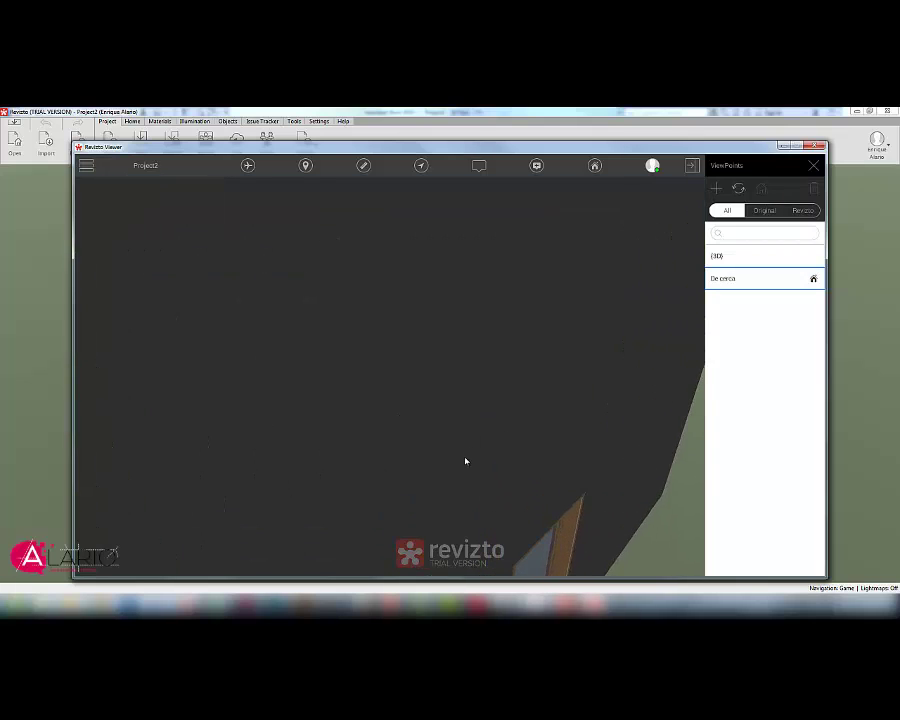
{"action": "scroll", "coordinate": [465, 457], "scroll_direction": "down", "scroll_amount": 2}
{"action": "scroll", "coordinate": [461, 454], "scroll_direction": "up", "scroll_amount": 3}
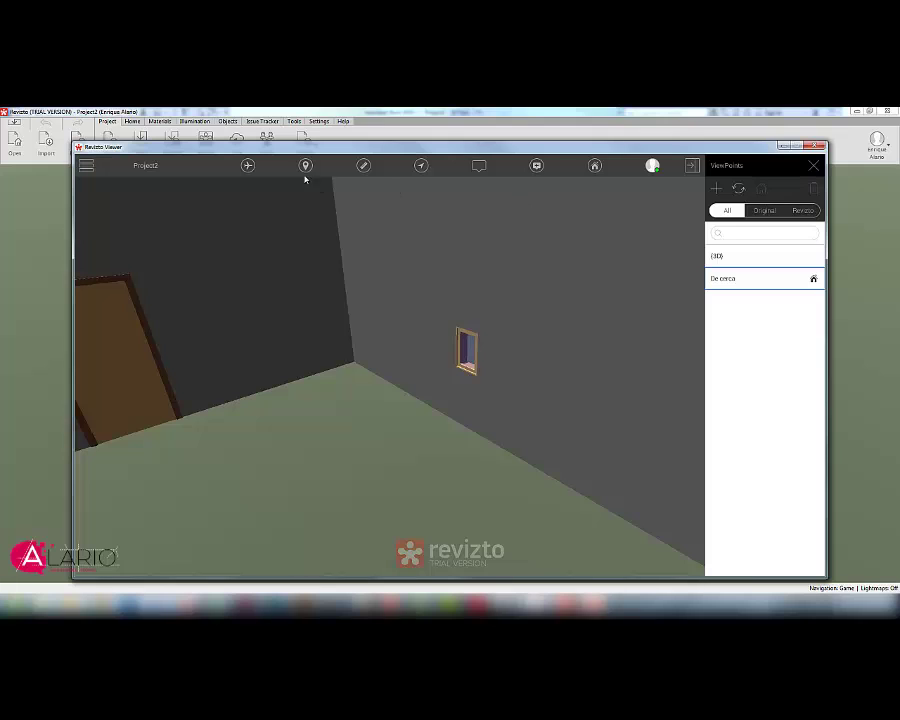
{"action": "left_click", "coordinate": [716, 188]}
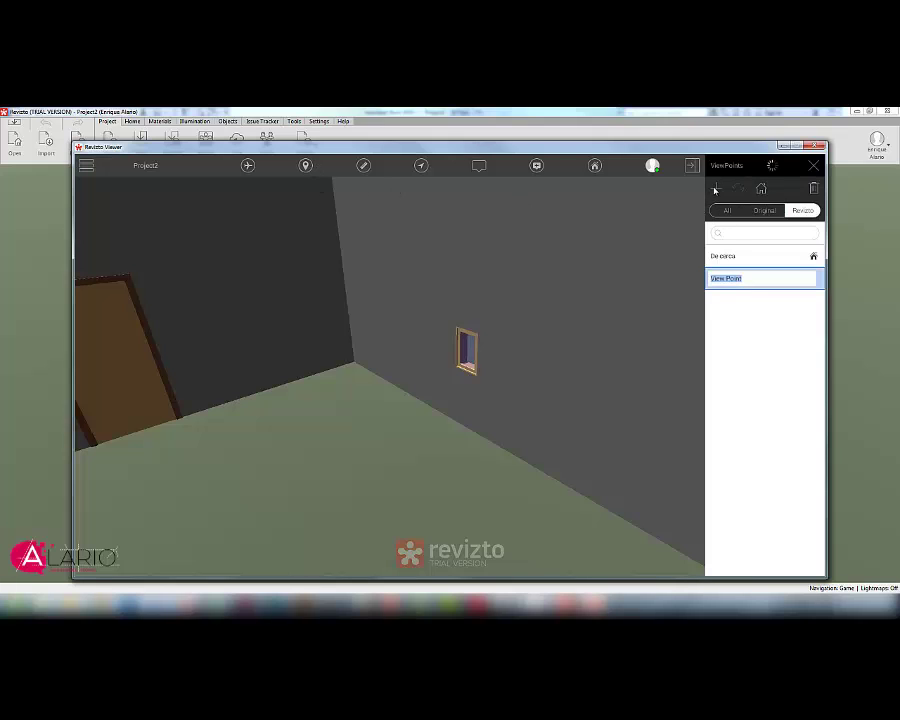
{"action": "type", "text": "Desde l"}
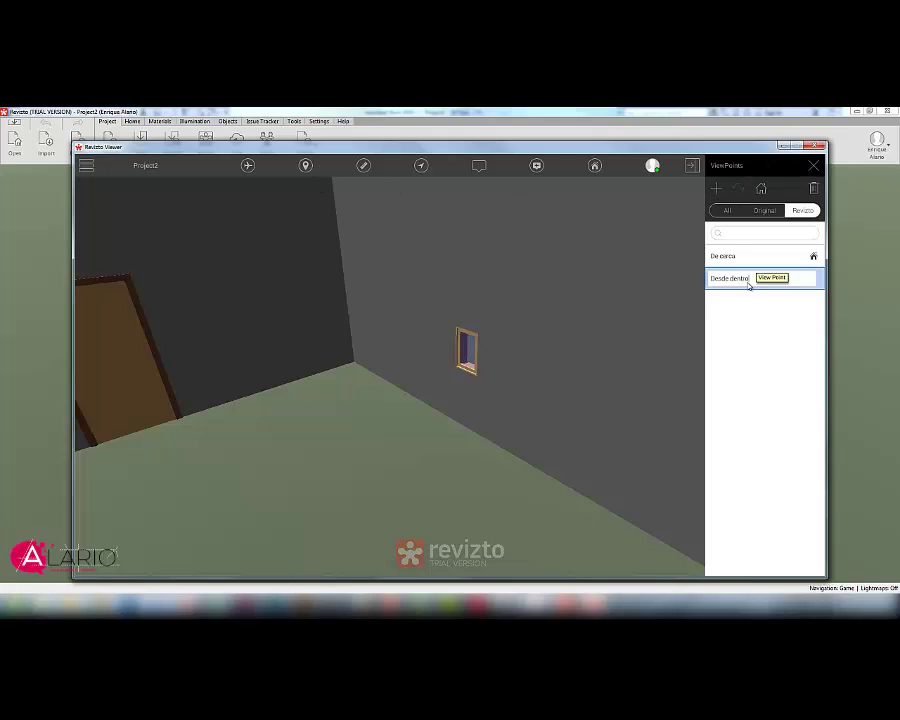
{"action": "key", "text": "Return"}
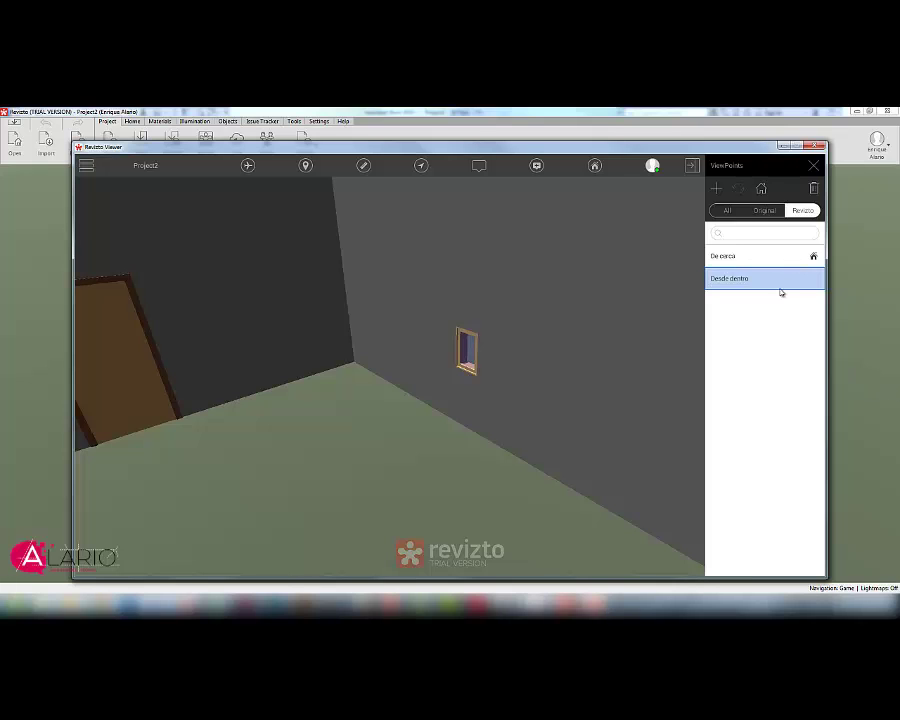
Step: List all viewpoints and switch through "De cerca", {3D} and "Desde dentro" to compare them
{"action": "left_click", "coordinate": [727, 210]}
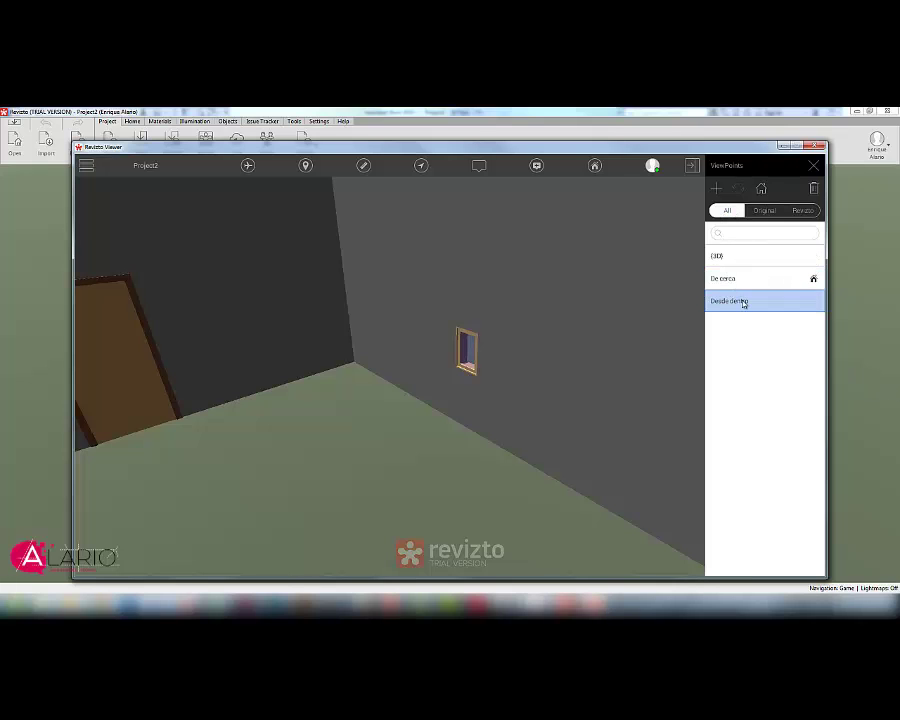
{"action": "left_click", "coordinate": [724, 279]}
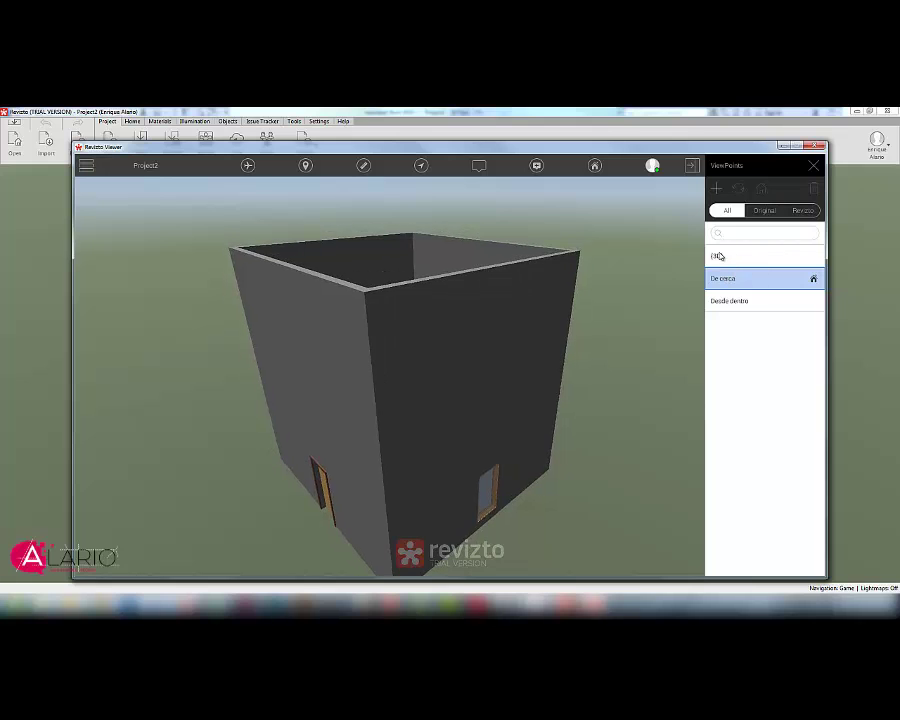
{"action": "left_click", "coordinate": [718, 256]}
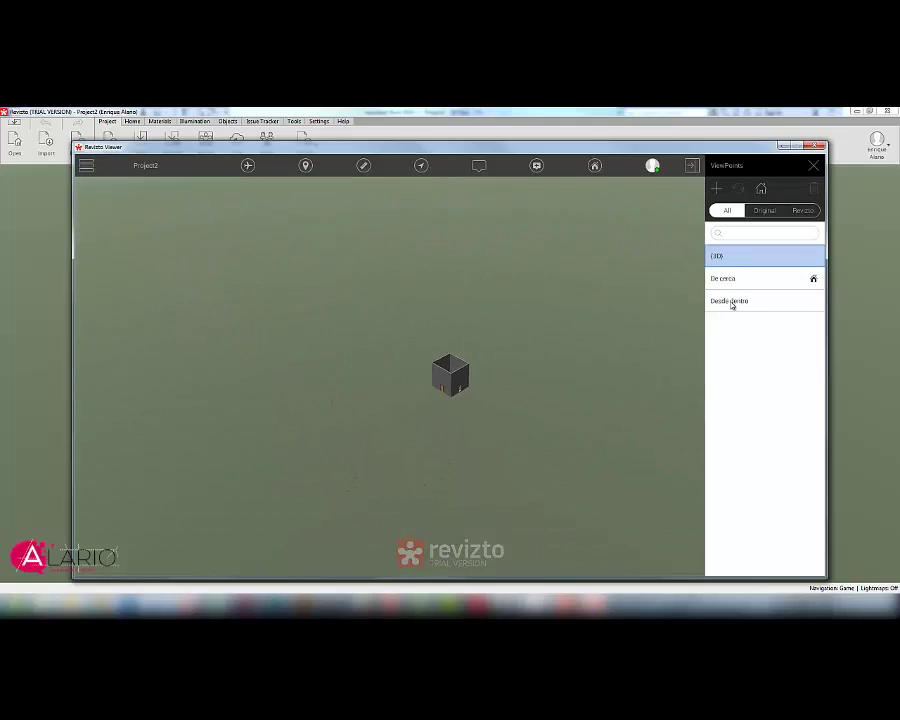
{"action": "left_click", "coordinate": [731, 302]}
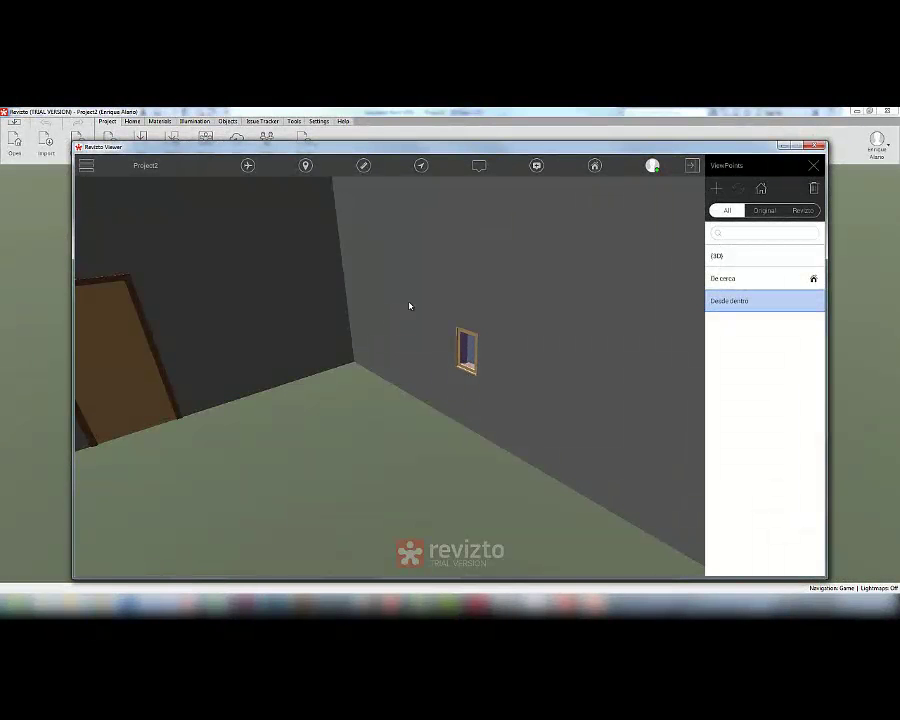
{"action": "left_click", "coordinate": [249, 166]}
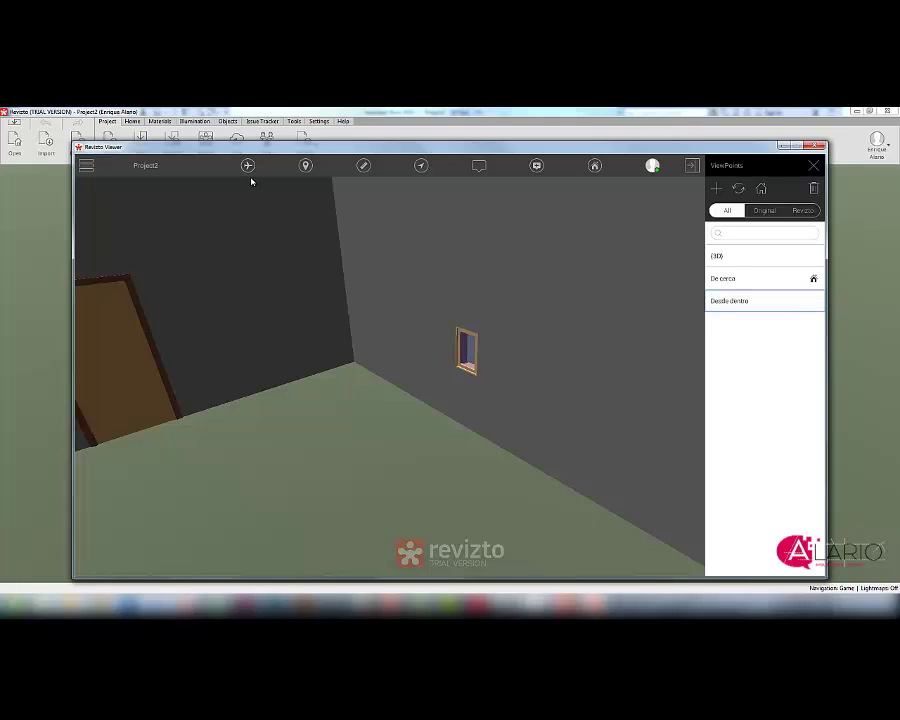
{"action": "left_click", "coordinate": [249, 166]}
Step: Measure the clear distance between the room's opposite walls with the ruler, placing the measuring line across the interior door
{"action": "left_click", "coordinate": [363, 166]}
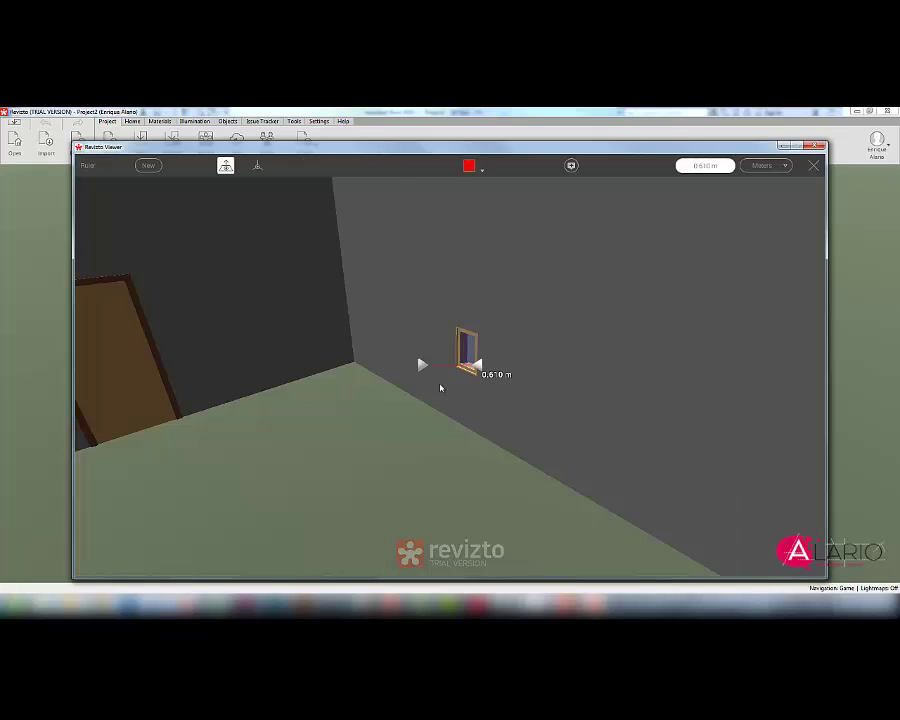
{"action": "scroll", "coordinate": [432, 405], "scroll_direction": "down", "scroll_amount": 3}
{"action": "scroll", "coordinate": [432, 405], "scroll_direction": "up", "scroll_amount": 2}
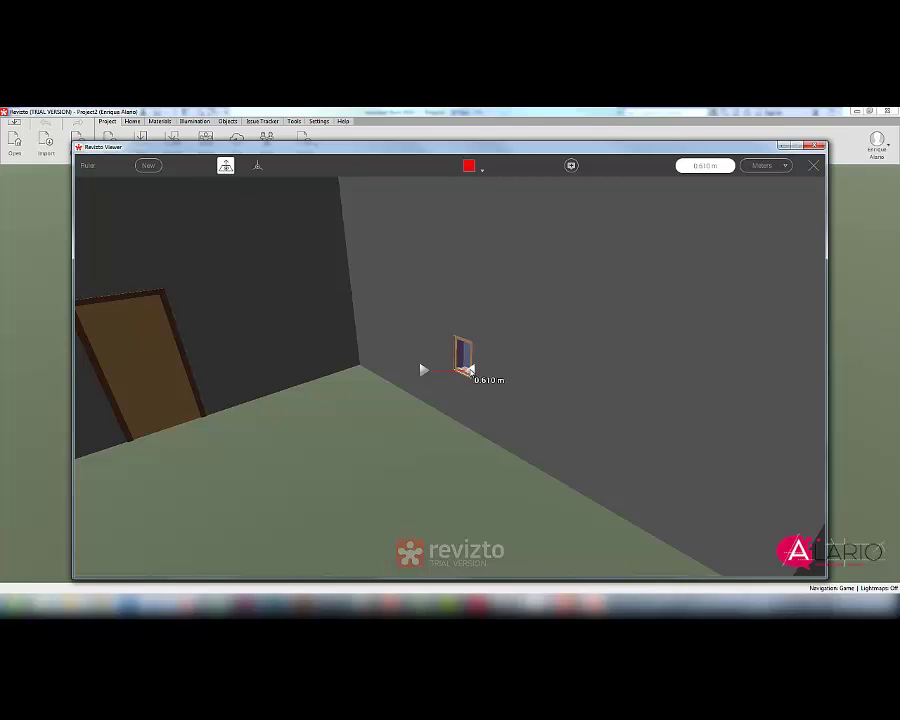
{"action": "left_click_drag", "start_coordinate": [468, 370], "coordinate": [423, 281]}
{"action": "right_click_drag", "start_coordinate": [451, 364], "coordinate": [451, 364]}
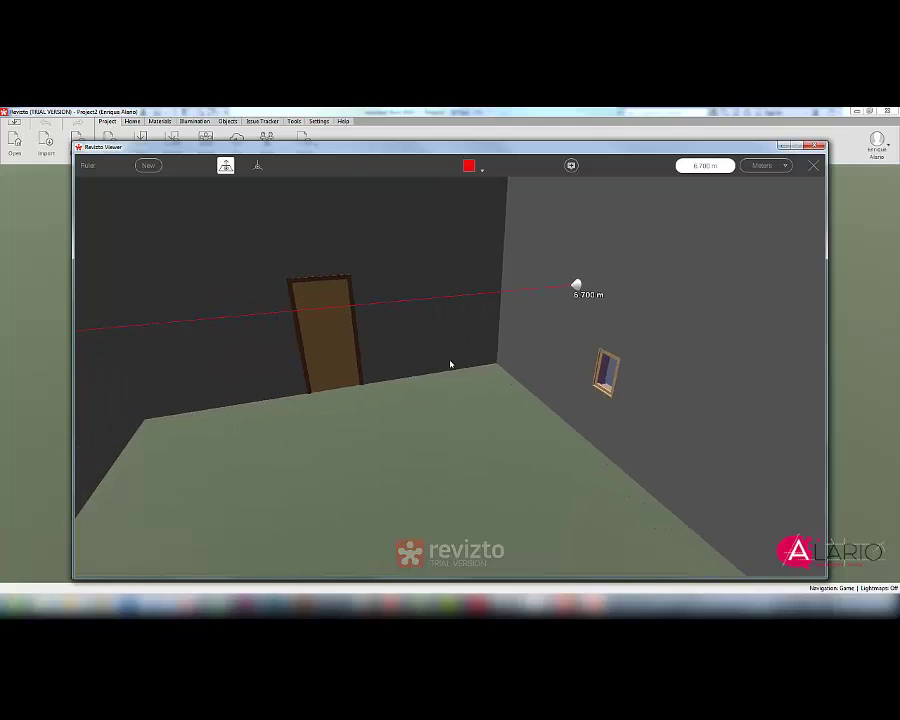
{"action": "key", "text": "Left"}
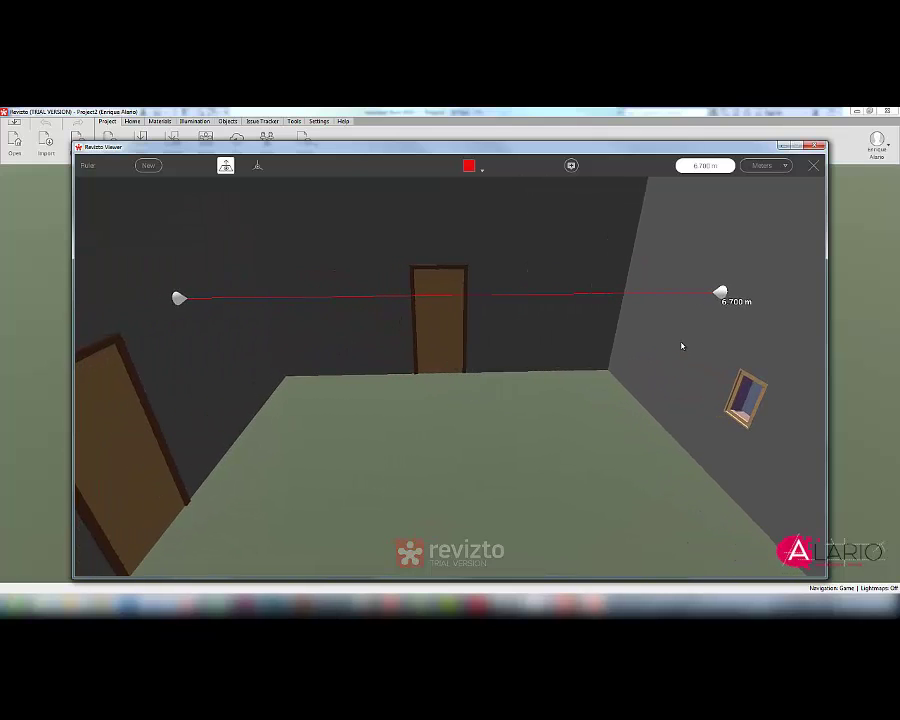
{"action": "mouse_move", "coordinate": [719, 293]}
{"action": "left_mouse_down"}
{"action": "mouse_move", "coordinate": [696, 334]}
{"action": "mouse_move", "coordinate": [660, 290]}
{"action": "mouse_move", "coordinate": [600, 262]}
{"action": "mouse_move", "coordinate": [367, 274]}
{"action": "mouse_move", "coordinate": [430, 267]}
{"action": "mouse_move", "coordinate": [563, 275]}
{"action": "mouse_move", "coordinate": [645, 293]}
{"action": "mouse_move", "coordinate": [641, 346]}
{"action": "mouse_move", "coordinate": [641, 331]}
{"action": "left_mouse_up"}
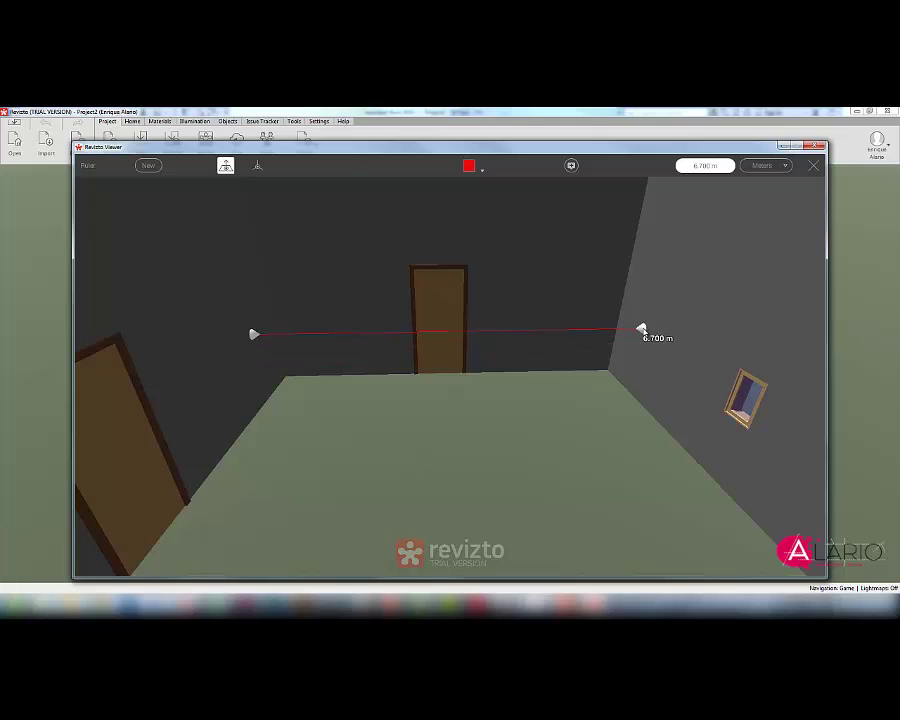
Step: Switch the ruler to point-to-point measuring and measure from the room's floor corner by the window wall to the far door's nearer top corner
{"action": "left_click", "coordinate": [257, 166]}
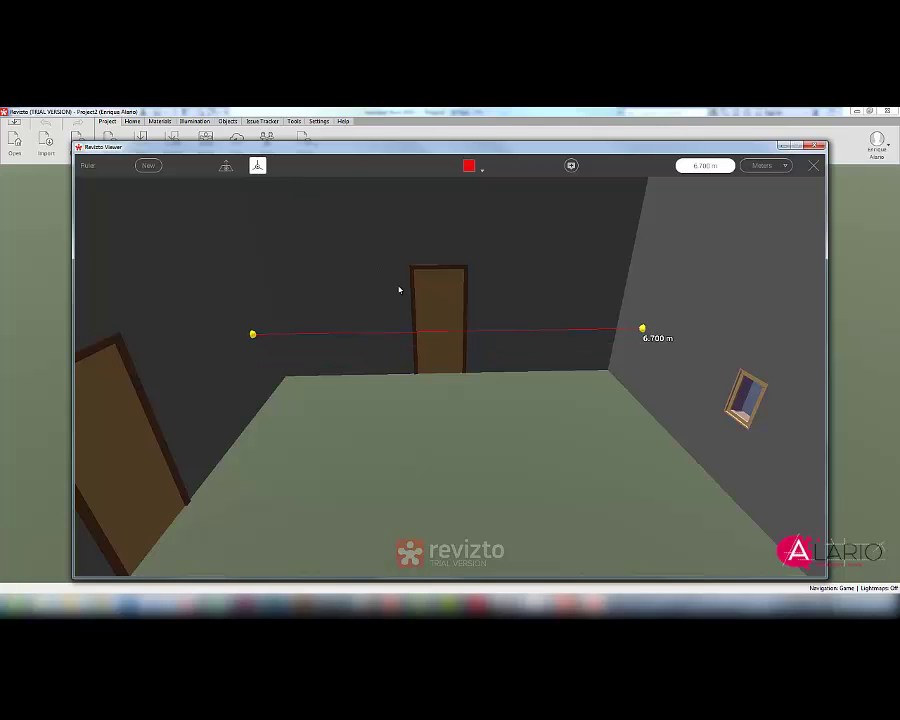
{"action": "left_click_drag", "start_coordinate": [643, 330], "coordinate": [607, 374]}
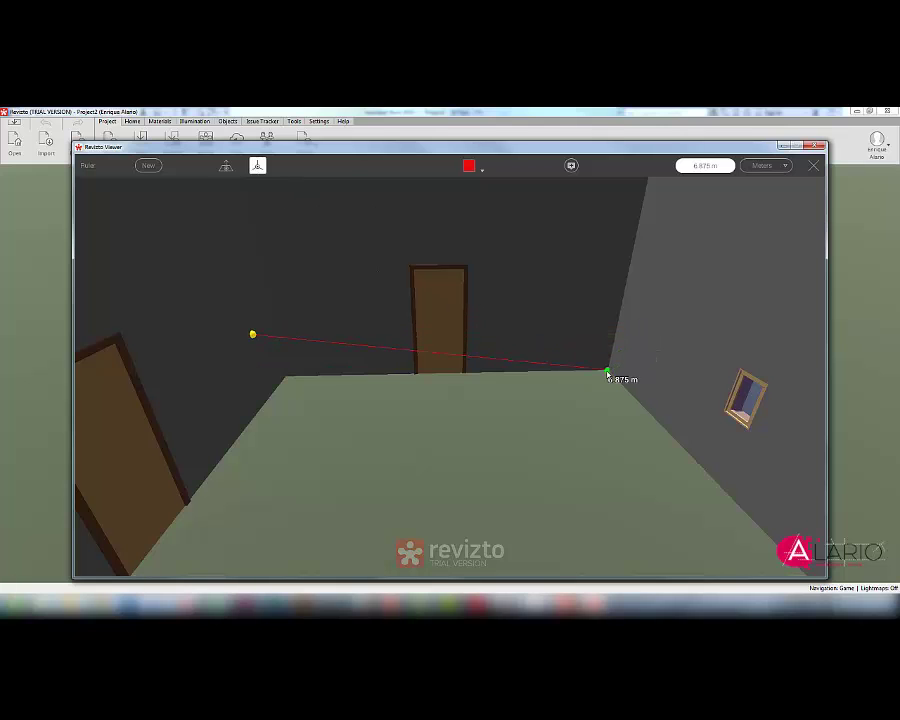
{"action": "mouse_move", "coordinate": [253, 334]}
{"action": "left_mouse_down"}
{"action": "mouse_move", "coordinate": [466, 288]}
{"action": "mouse_move", "coordinate": [466, 273]}
{"action": "left_mouse_up"}
{"action": "left_click", "coordinate": [787, 166]}
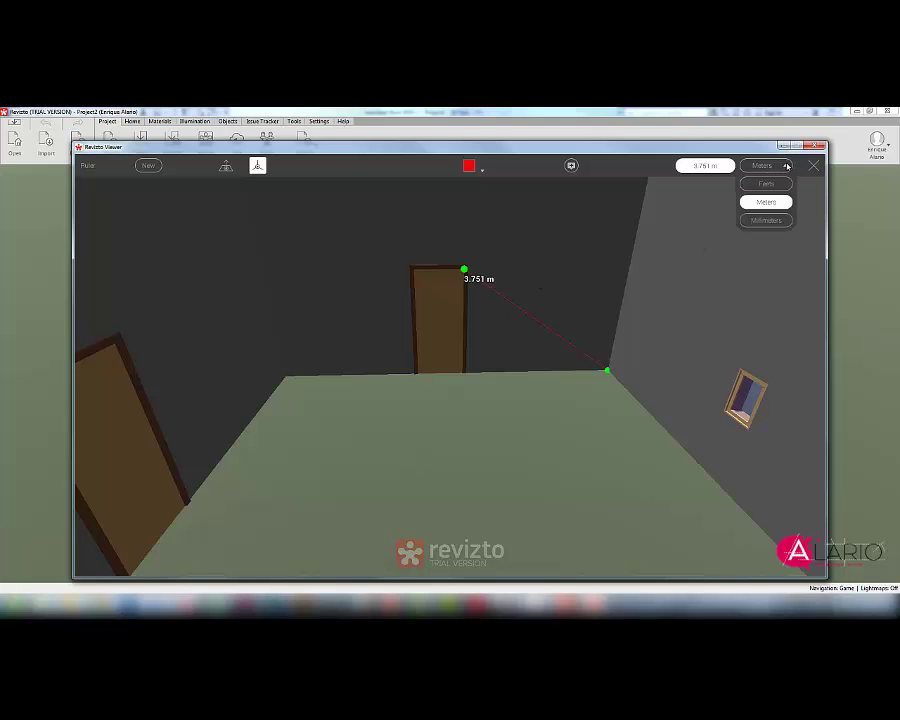
{"action": "left_click", "coordinate": [787, 166]}
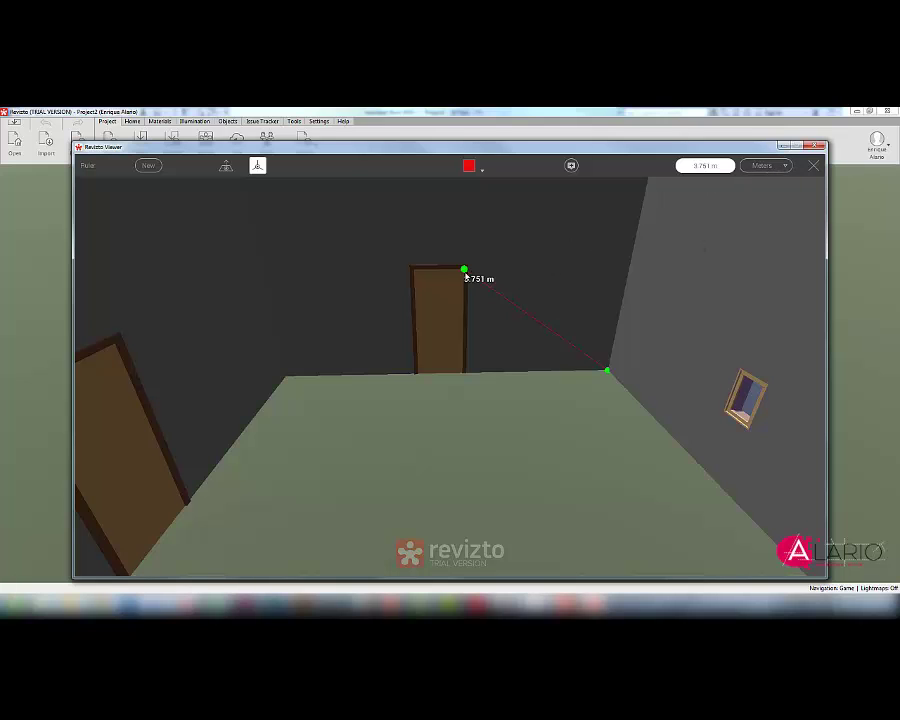
Step: Measure from the same floor corner to the side door's top corner and to the far door's other top corner
{"action": "left_click", "coordinate": [286, 379]}
{"action": "left_click", "coordinate": [190, 503]}
{"action": "left_click_drag", "start_coordinate": [188, 484], "coordinate": [121, 340]}
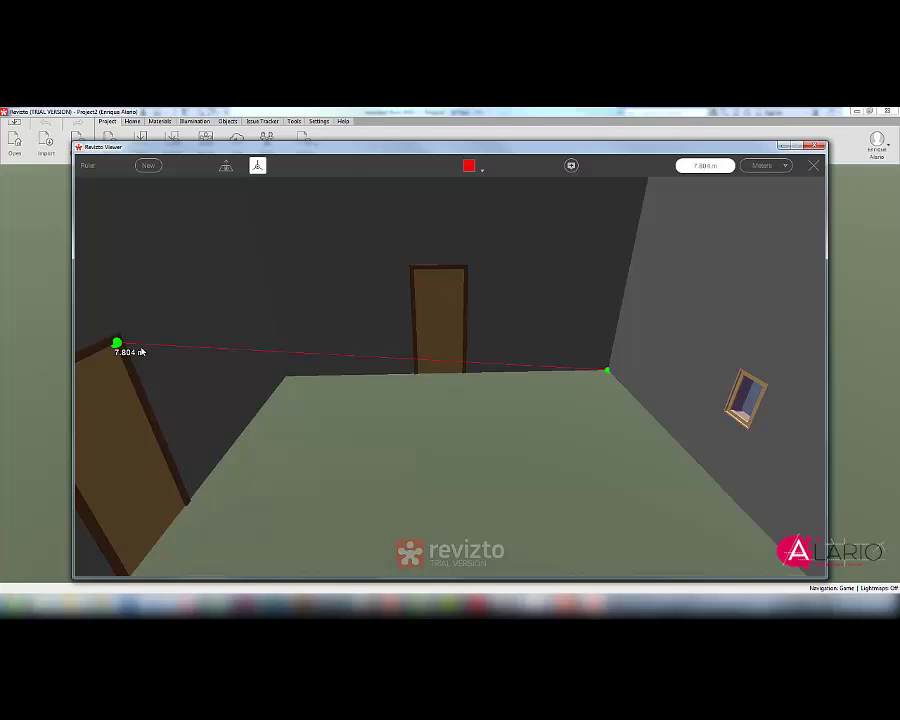
{"action": "left_click", "coordinate": [117, 345]}
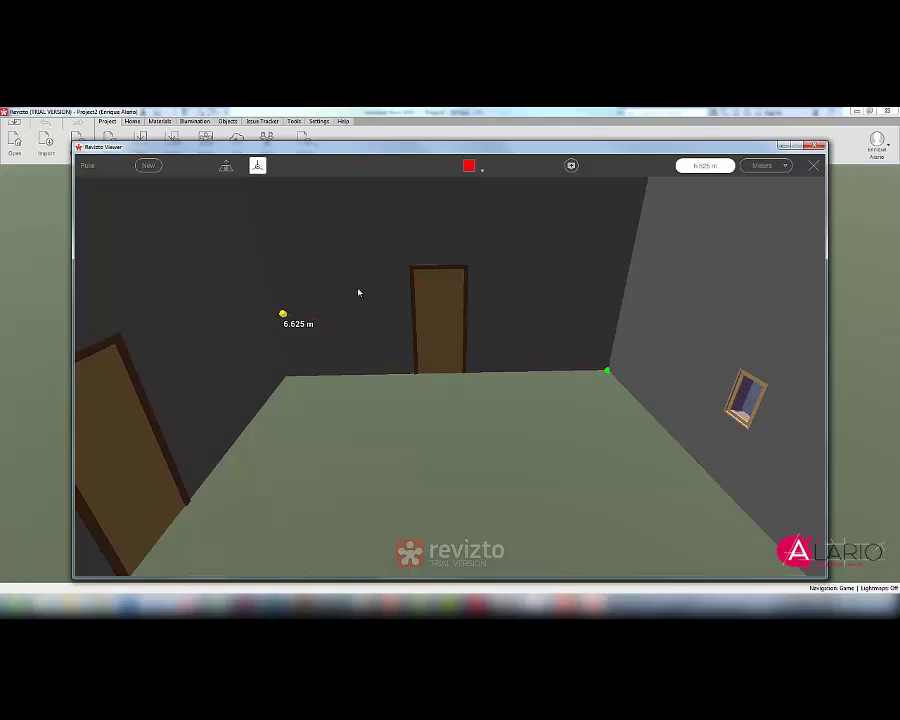
Step: Look at the available ruler line colours without changing the red one, and close the ruler
{"action": "left_click", "coordinate": [469, 168]}
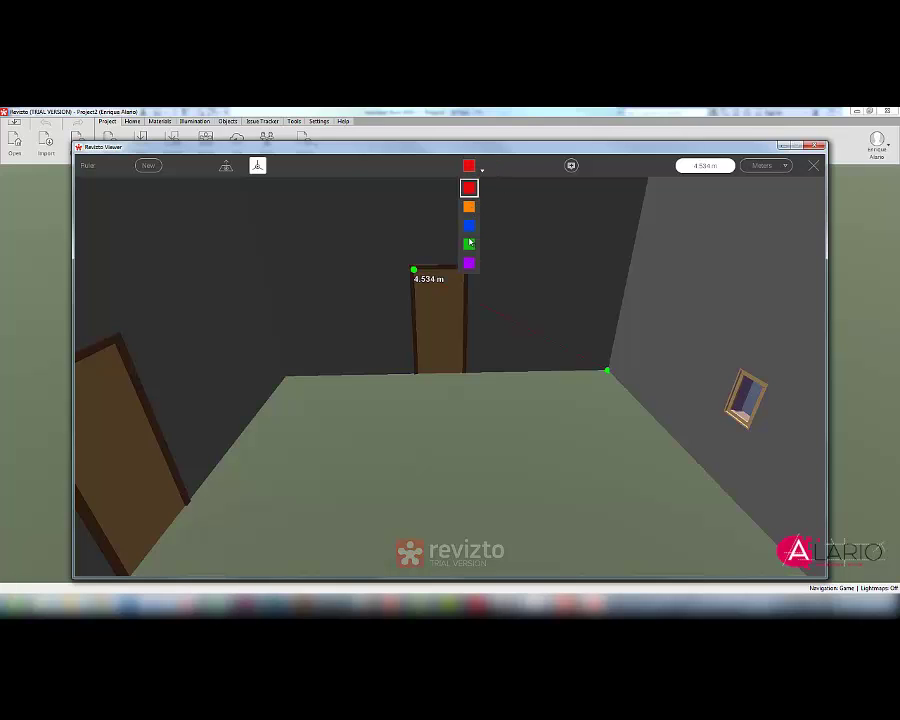
{"action": "left_click", "coordinate": [467, 170]}
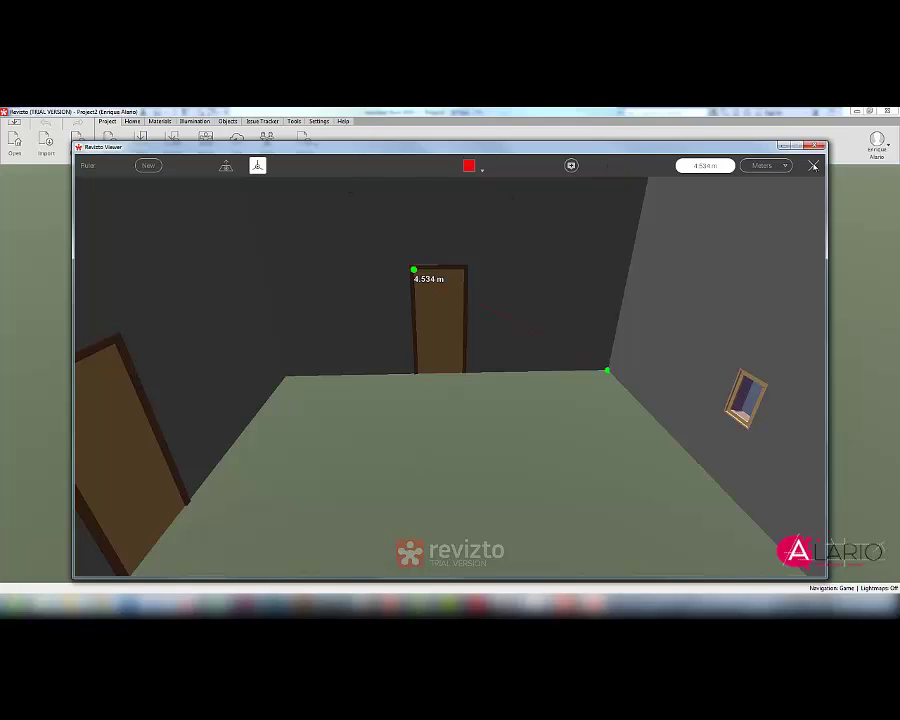
{"action": "left_click", "coordinate": [813, 166]}
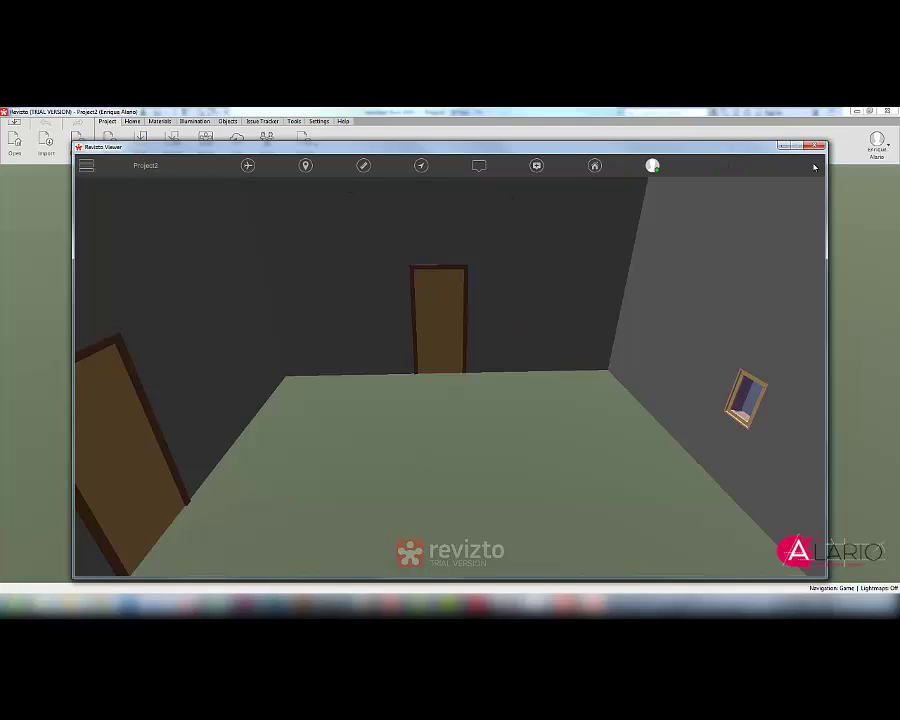
Step: Use the level map to jump the camera to the middle of the room, and outside two diagonally opposite corners of the building
{"action": "left_click", "coordinate": [421, 166]}
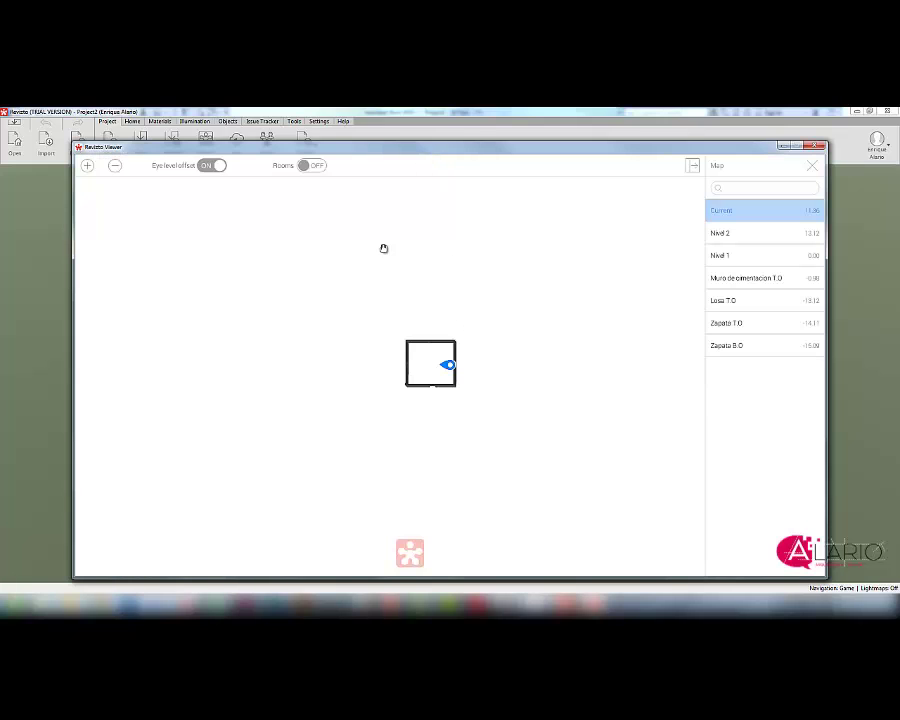
{"action": "scroll", "coordinate": [441, 370], "scroll_direction": "up", "scroll_amount": 3}
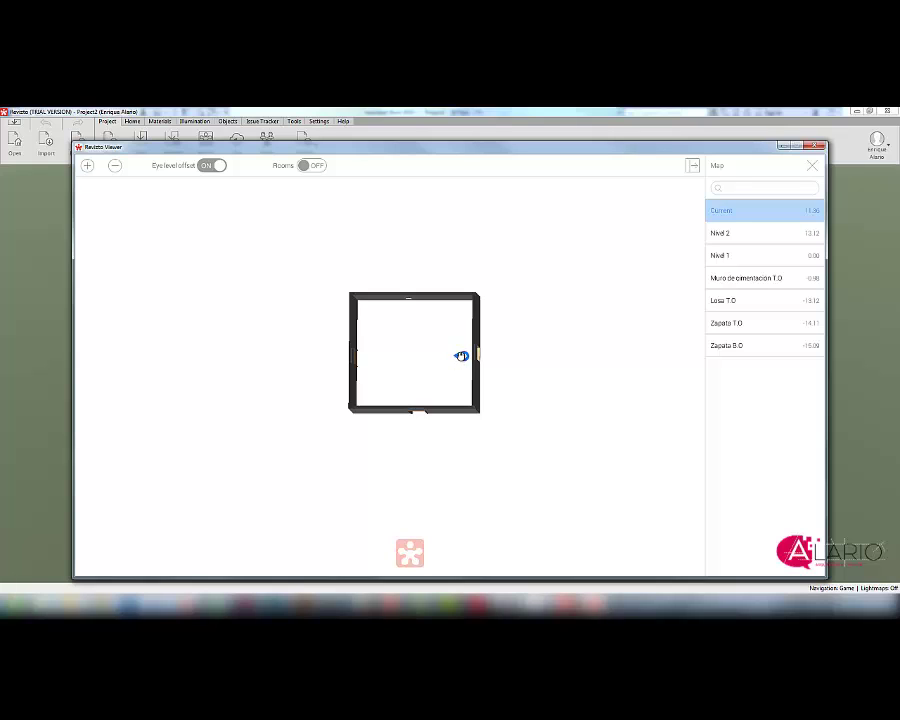
{"action": "double_click", "coordinate": [384, 356]}
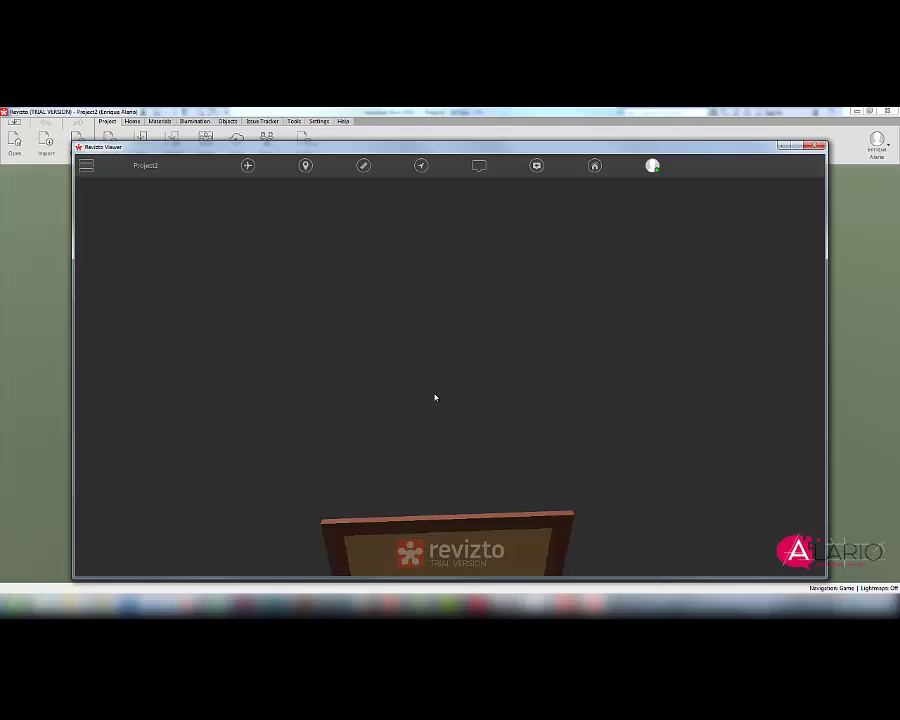
{"action": "left_click", "coordinate": [421, 166]}
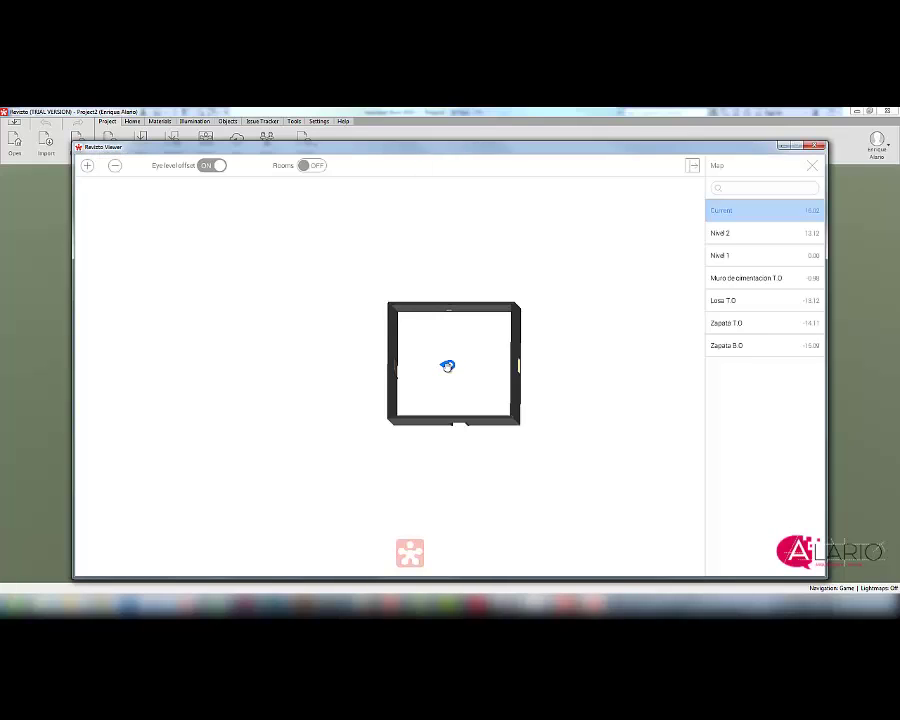
{"action": "double_click", "coordinate": [370, 438]}
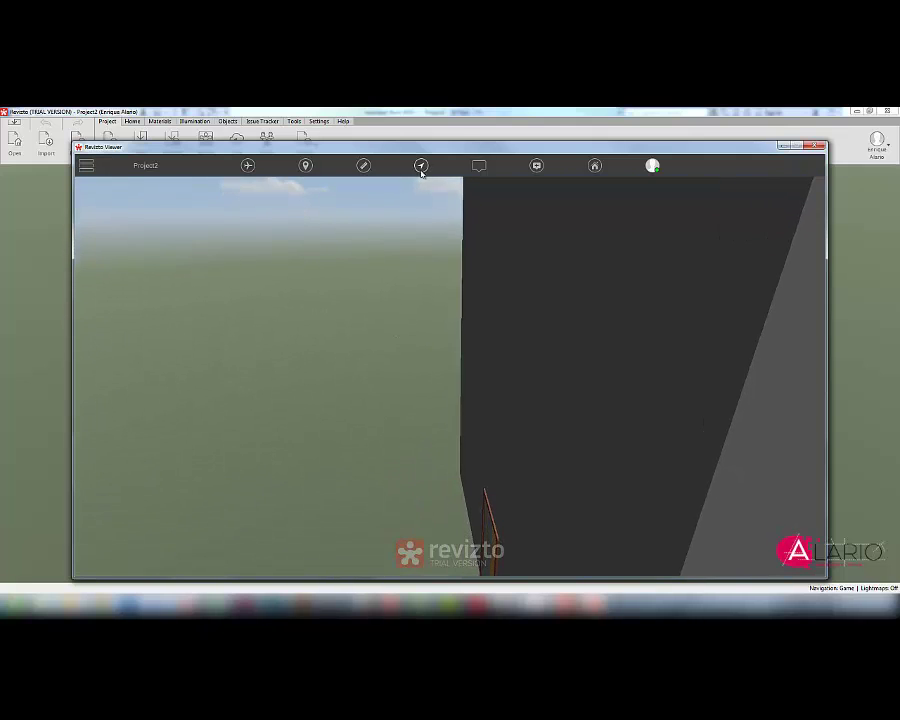
{"action": "left_click", "coordinate": [421, 166]}
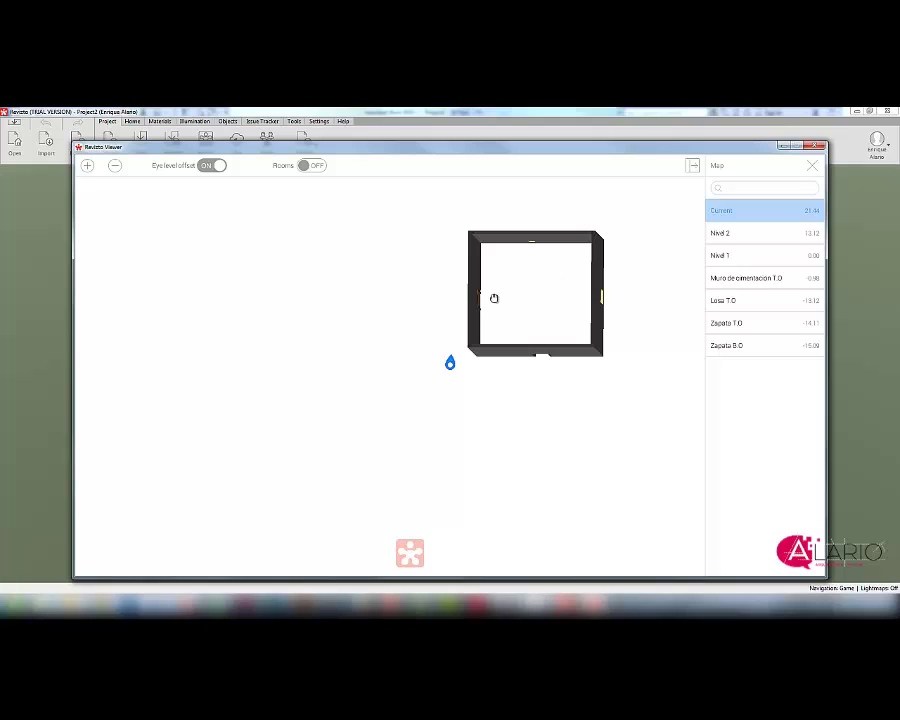
{"action": "left_click", "coordinate": [634, 229]}
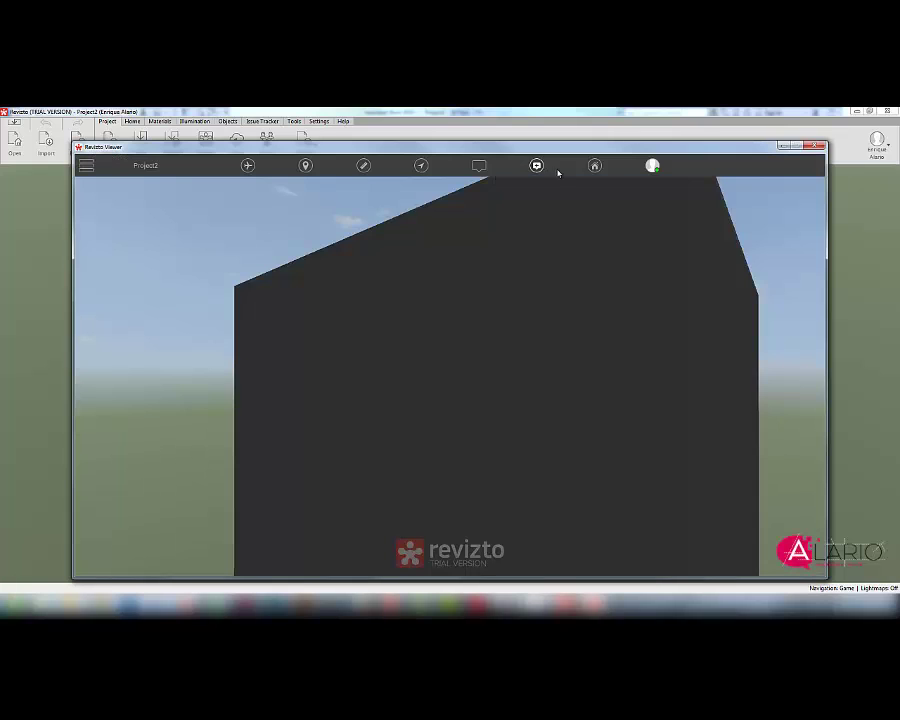
Step: Open the project's issue list, start a new issue from the current view, and discard that issue
{"action": "left_click", "coordinate": [480, 166]}
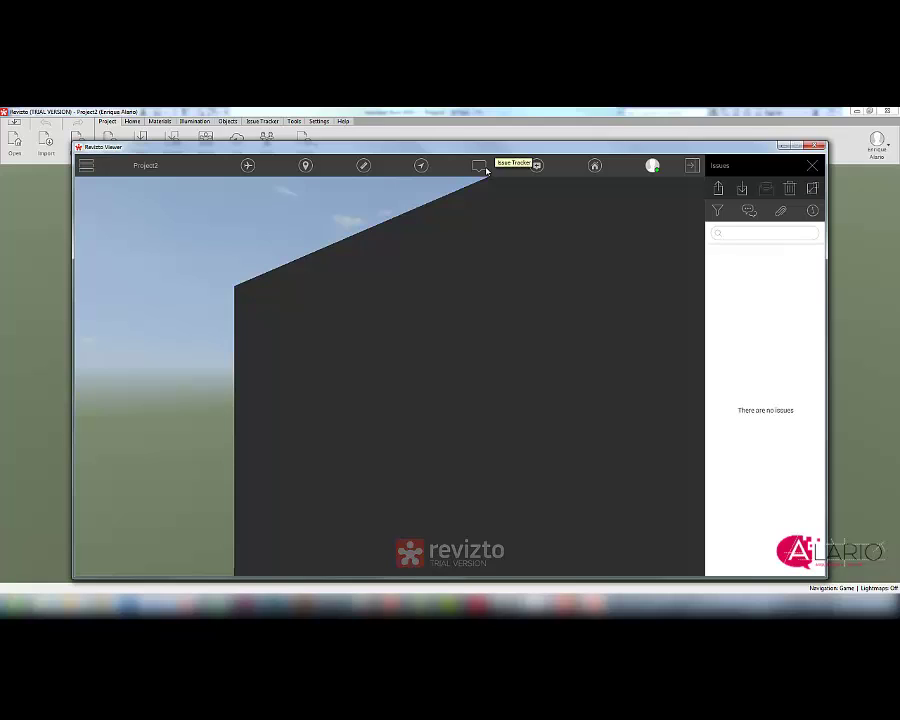
{"action": "left_click", "coordinate": [536, 166]}
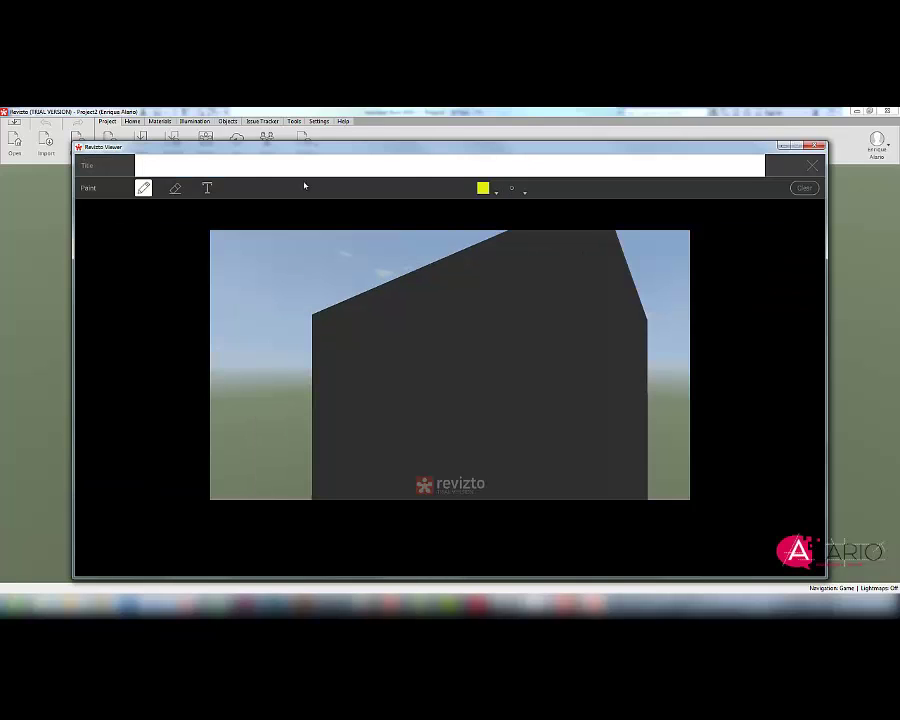
{"action": "left_click", "coordinate": [811, 165]}
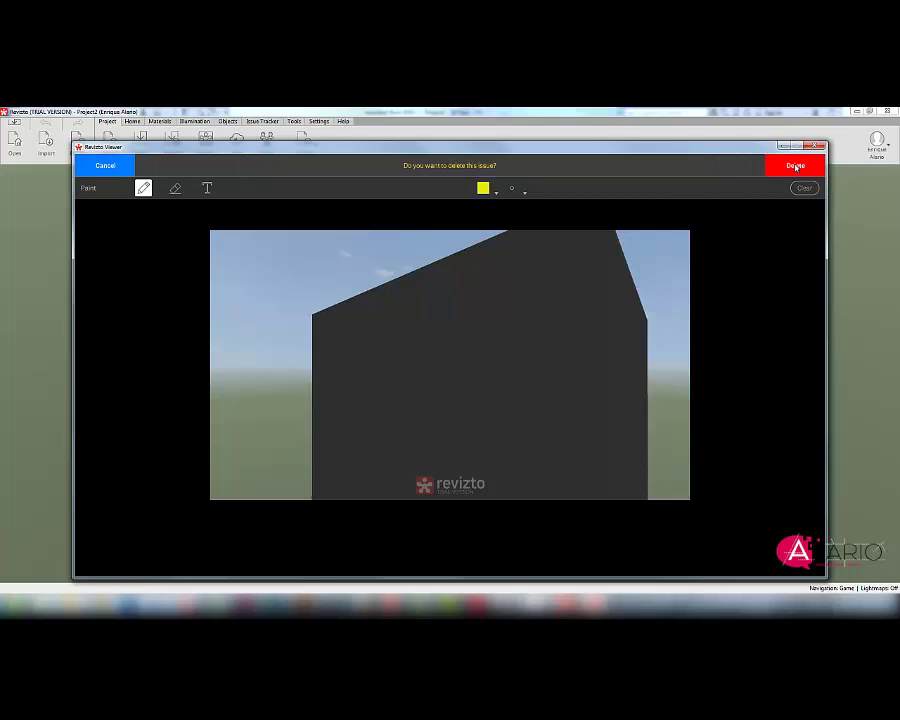
{"action": "left_click", "coordinate": [795, 166]}
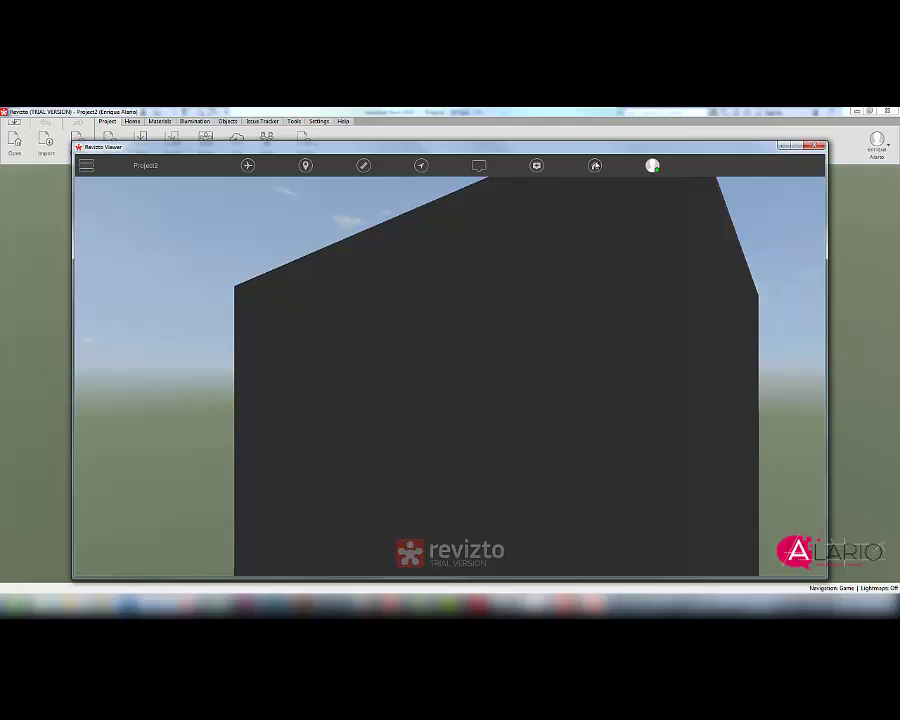
Step: Return to the home view, and look through the Open Project list's sort orders and storage filters without opening another project
{"action": "left_click", "coordinate": [595, 166]}
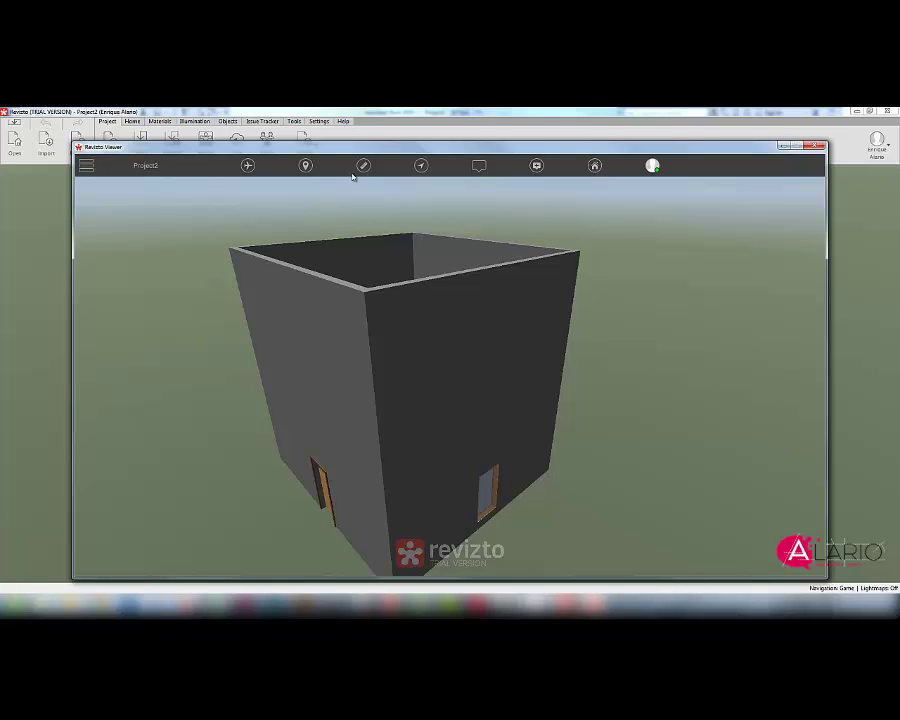
{"action": "left_click", "coordinate": [305, 165]}
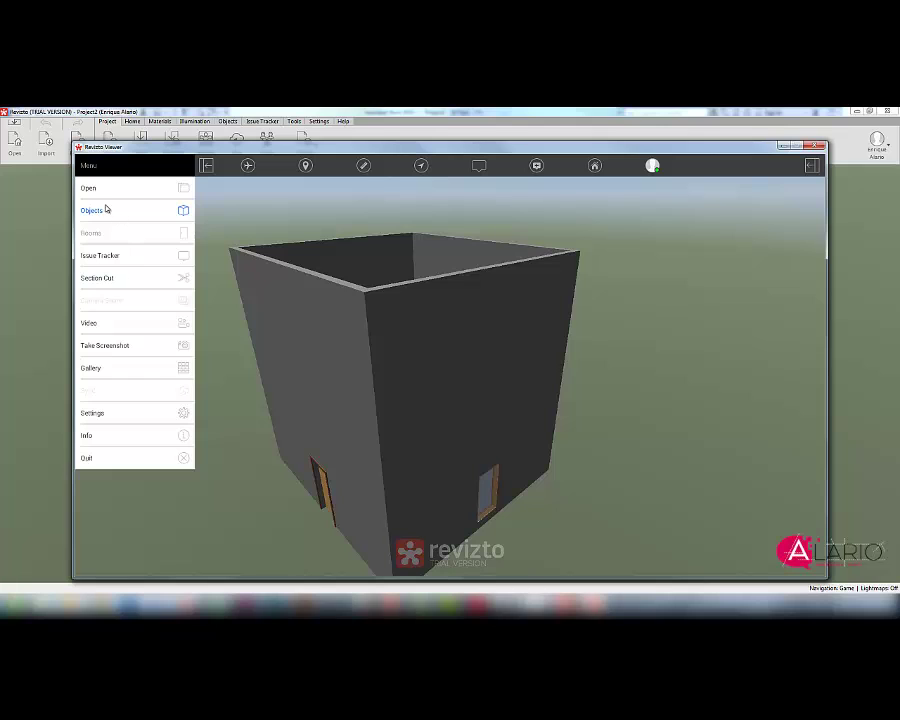
{"action": "left_click", "coordinate": [90, 188]}
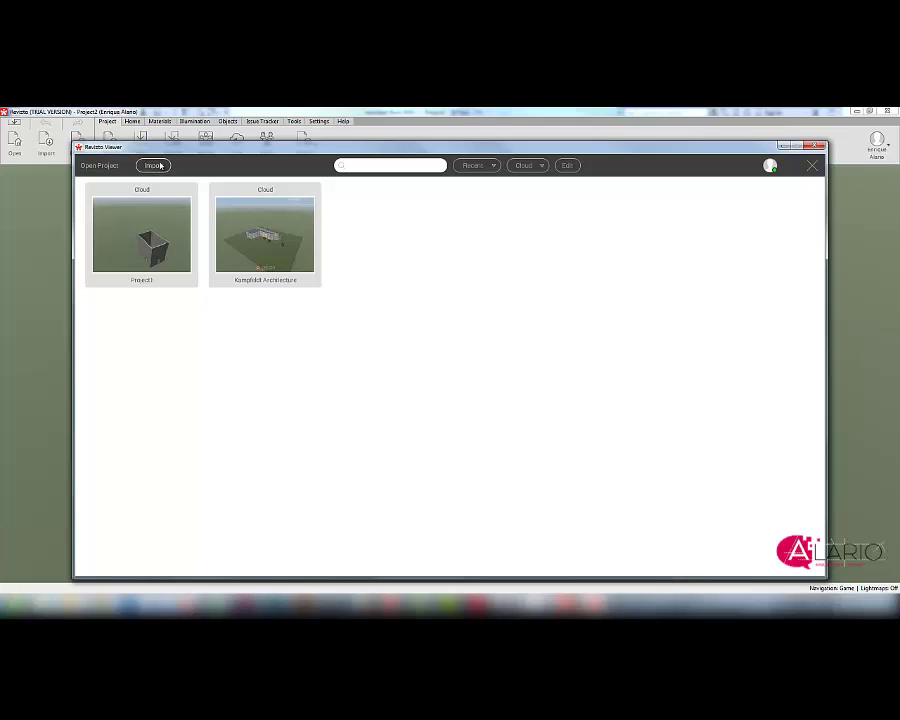
{"action": "left_click", "coordinate": [493, 165]}
{"action": "left_click", "coordinate": [539, 166]}
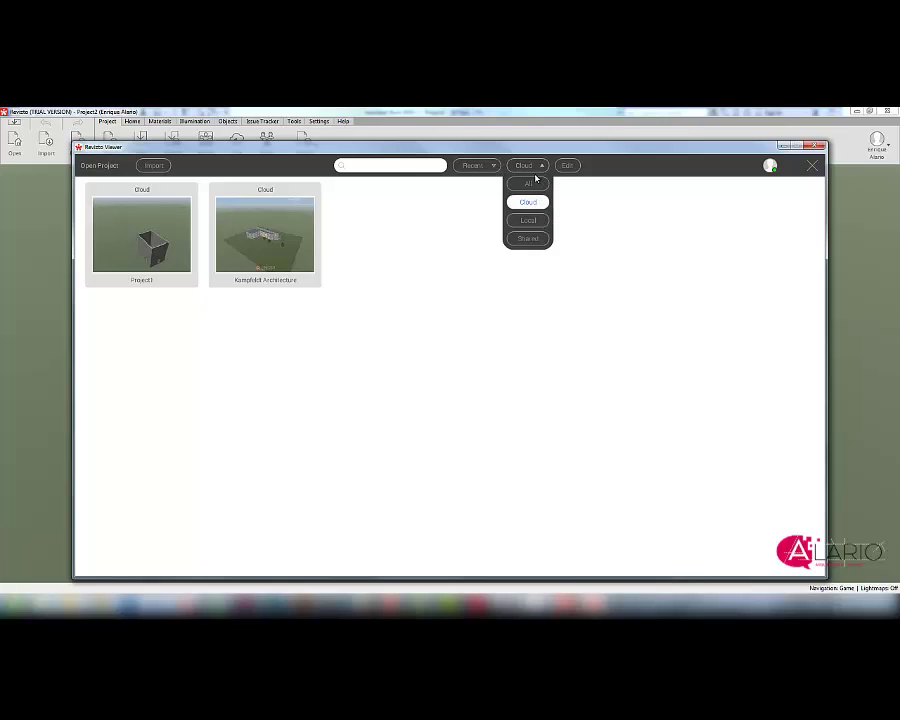
{"action": "left_click", "coordinate": [415, 167]}
{"action": "left_click", "coordinate": [492, 166]}
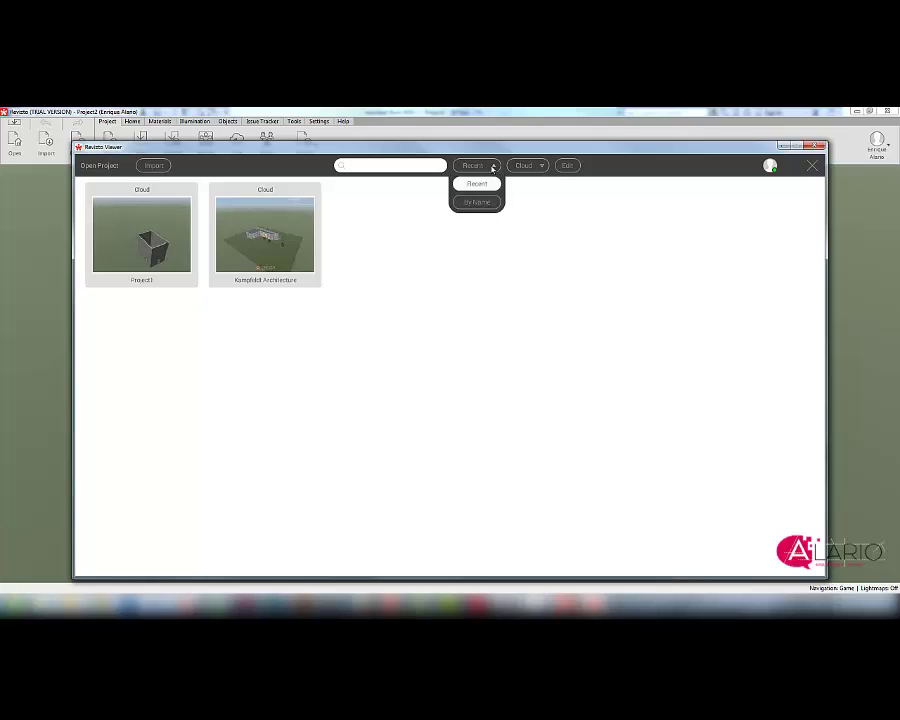
{"action": "left_click", "coordinate": [540, 166]}
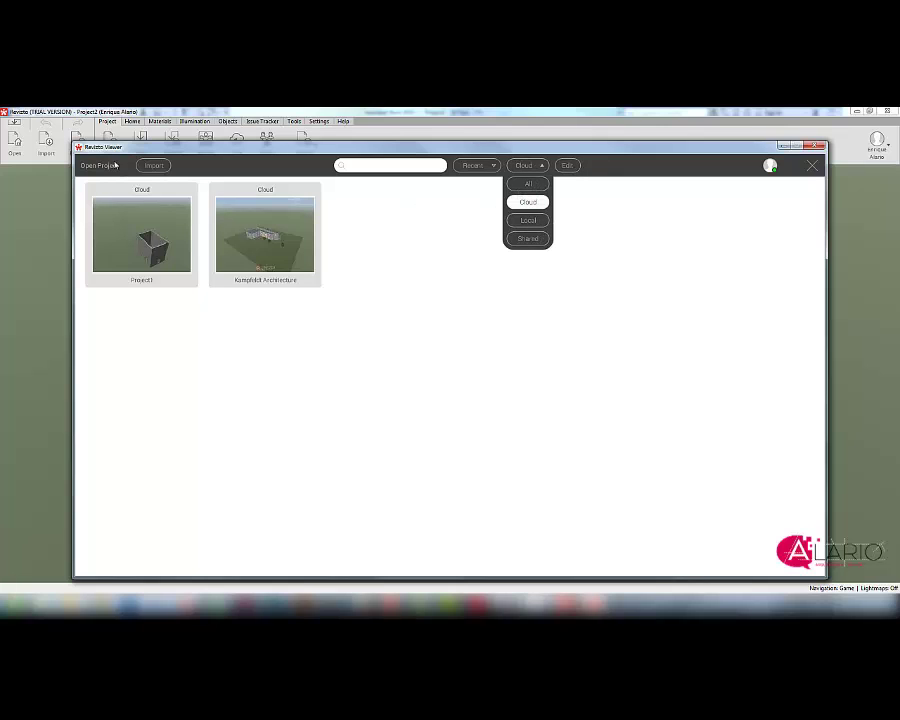
{"action": "left_click", "coordinate": [812, 165]}
Step: Locate both 0915 x 2134mm doors in the model through the object list and examine the first door's properties
{"action": "left_click", "coordinate": [87, 167]}
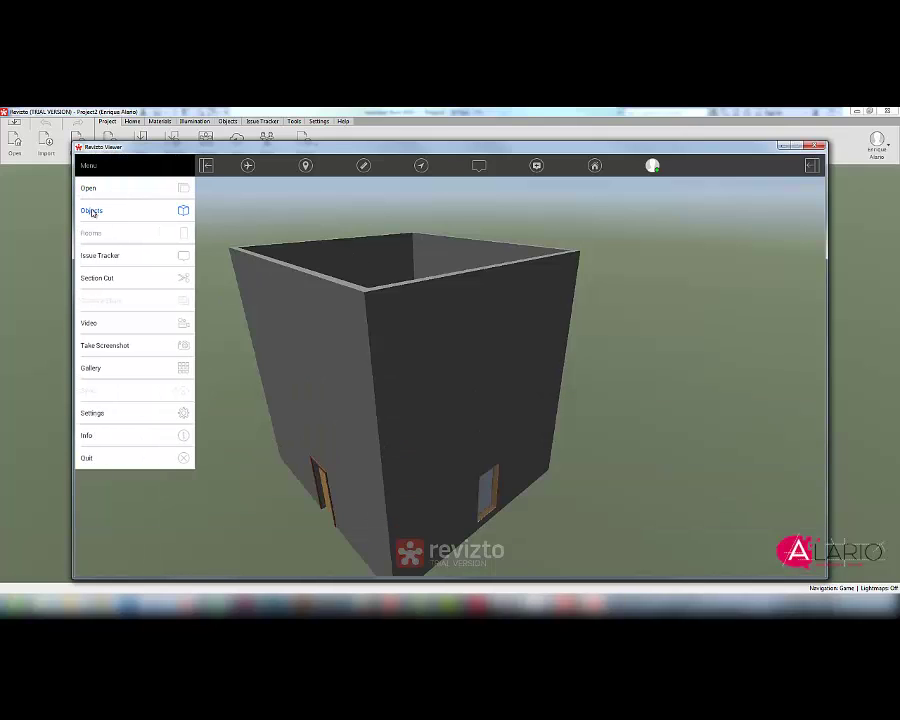
{"action": "left_click", "coordinate": [92, 211]}
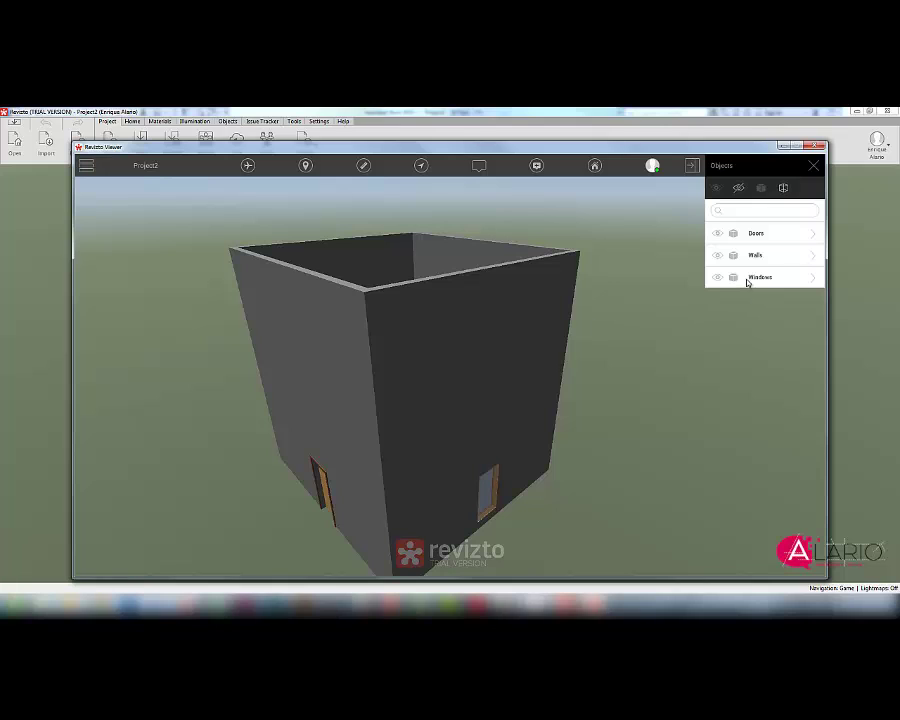
{"action": "scroll", "coordinate": [582, 353], "scroll_direction": "down", "scroll_amount": 5}
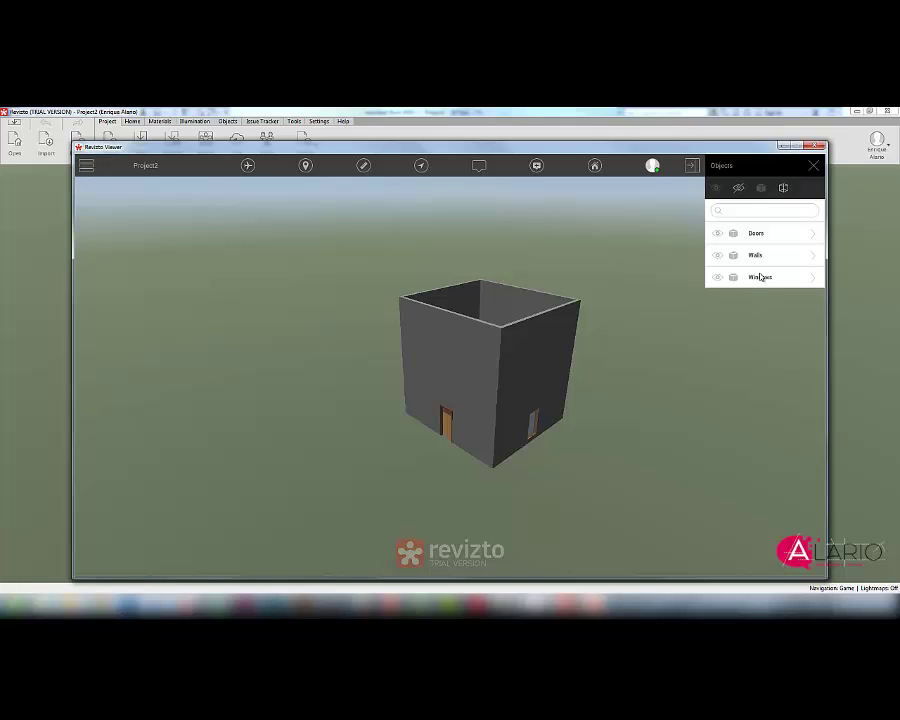
{"action": "left_click", "coordinate": [812, 234]}
{"action": "left_click", "coordinate": [746, 258]}
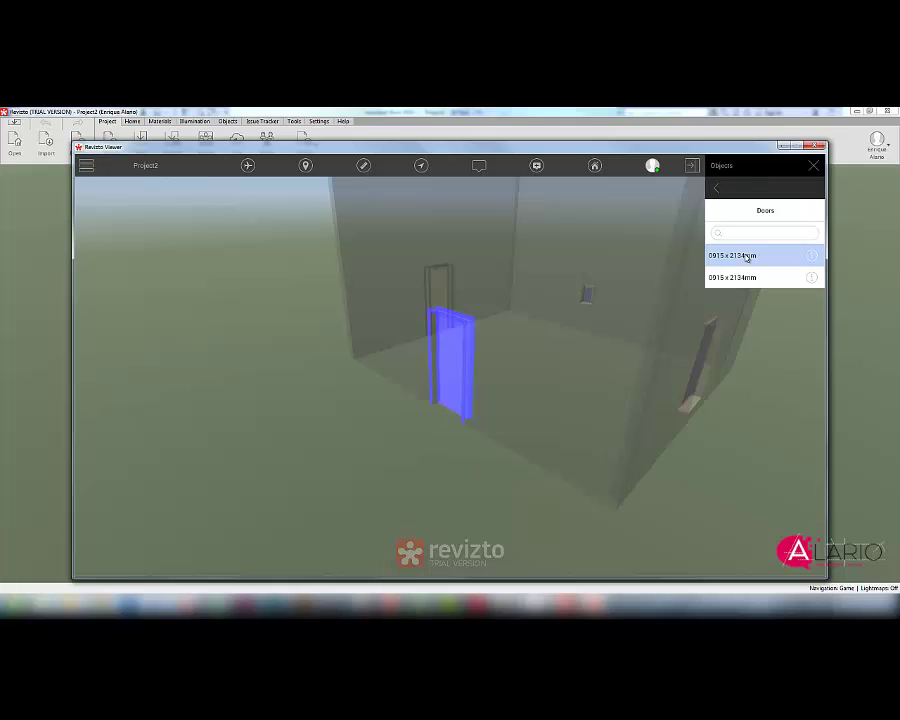
{"action": "left_click", "coordinate": [745, 278]}
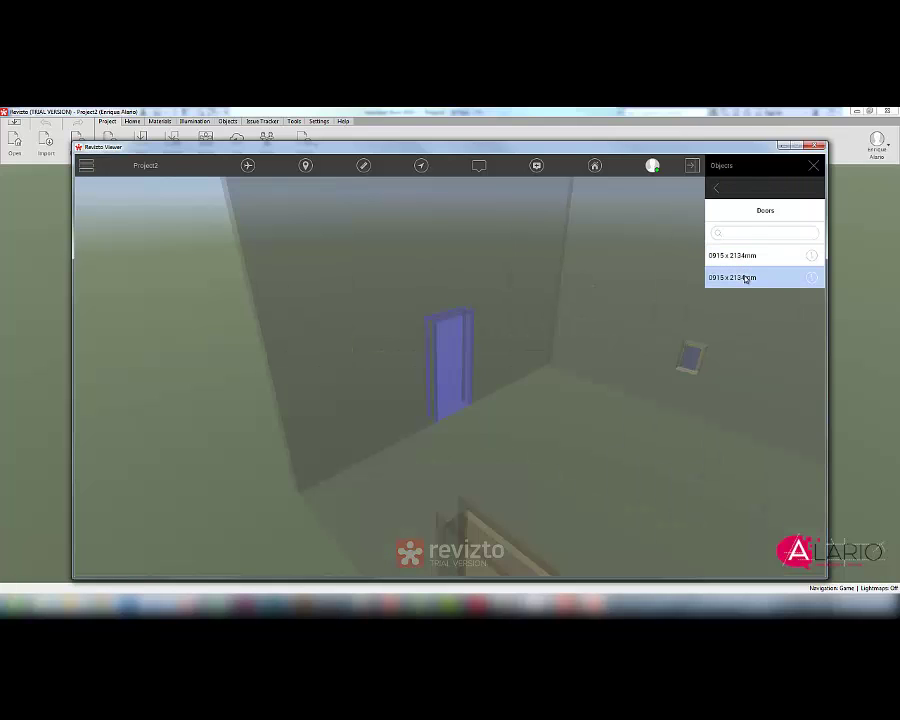
{"action": "left_click", "coordinate": [743, 256]}
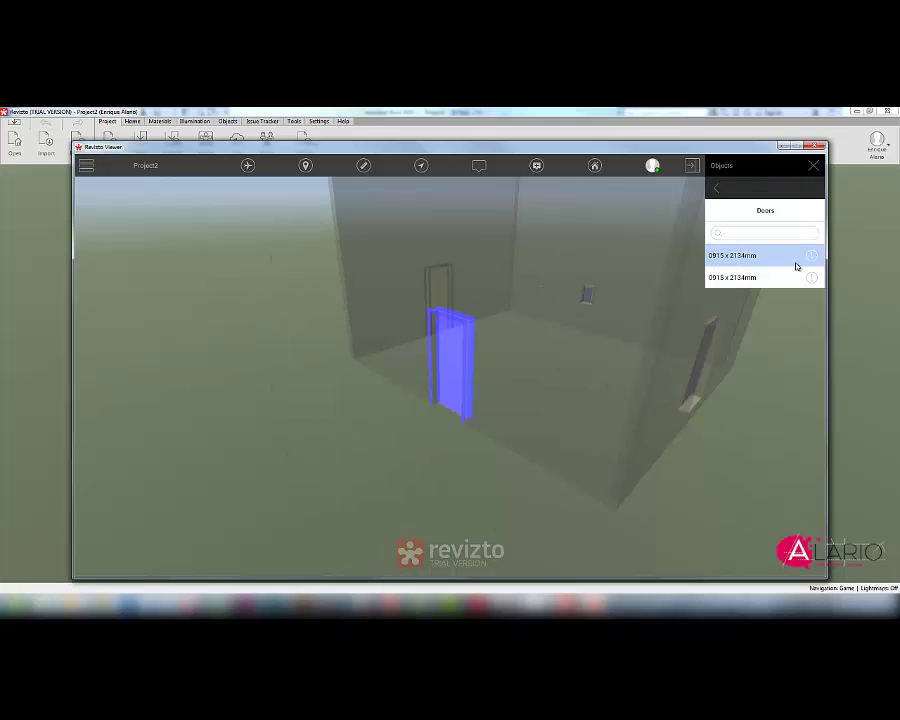
{"action": "left_click", "coordinate": [812, 256]}
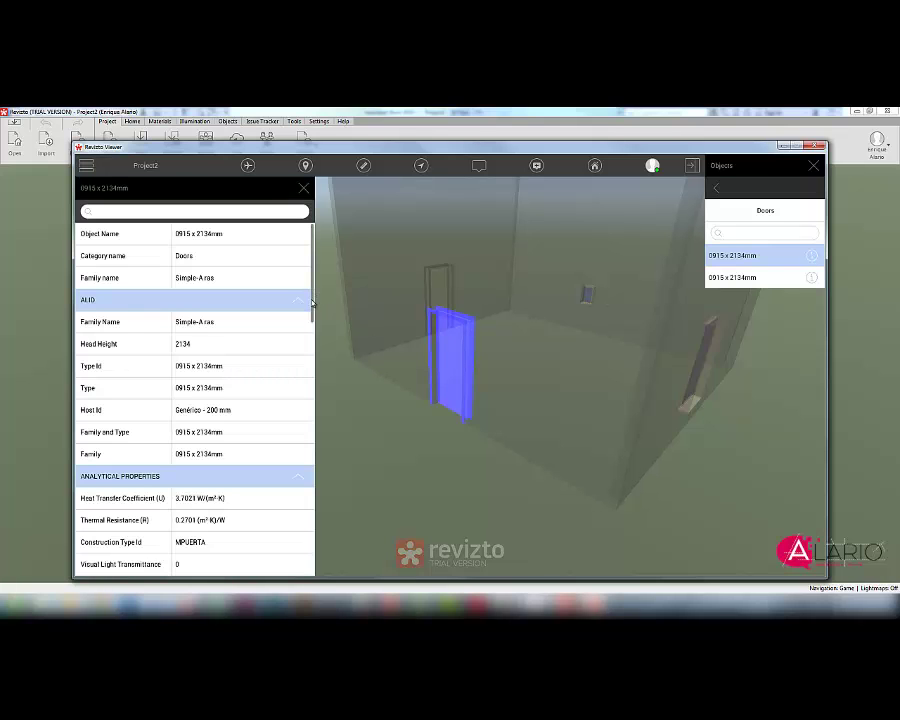
{"action": "mouse_move", "coordinate": [312, 303]}
{"action": "left_mouse_down"}
{"action": "mouse_move", "coordinate": [305, 548]}
{"action": "mouse_move", "coordinate": [315, 278]}
{"action": "left_mouse_up"}
Step: Highlight a Genérico - 200 mm wall and the 0915 x 1830mm window in the model through the object list
{"action": "left_click", "coordinate": [716, 187]}
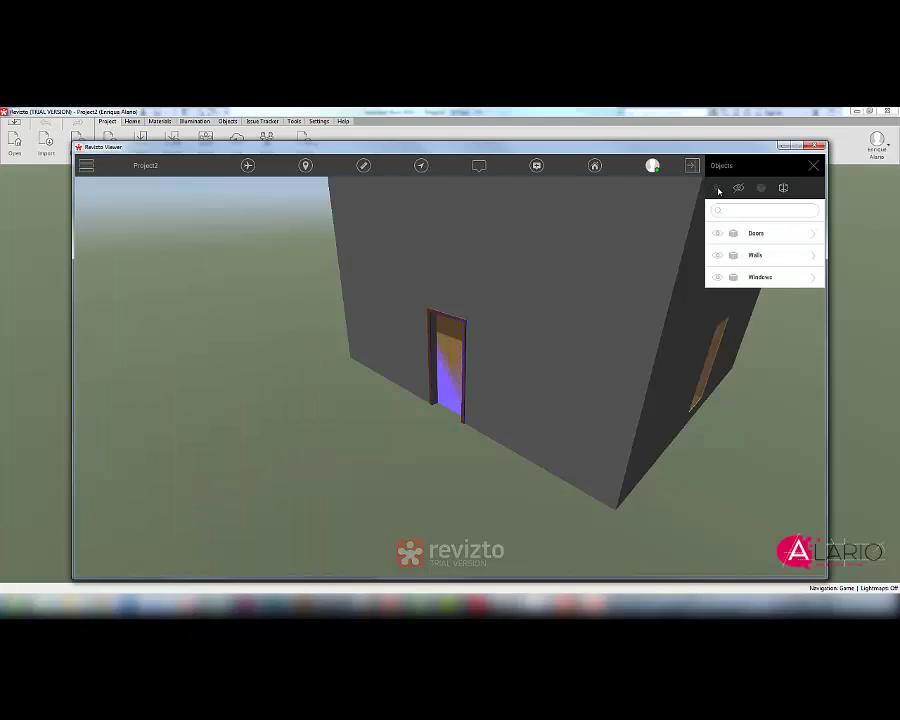
{"action": "left_click", "coordinate": [755, 257]}
{"action": "left_click", "coordinate": [752, 257]}
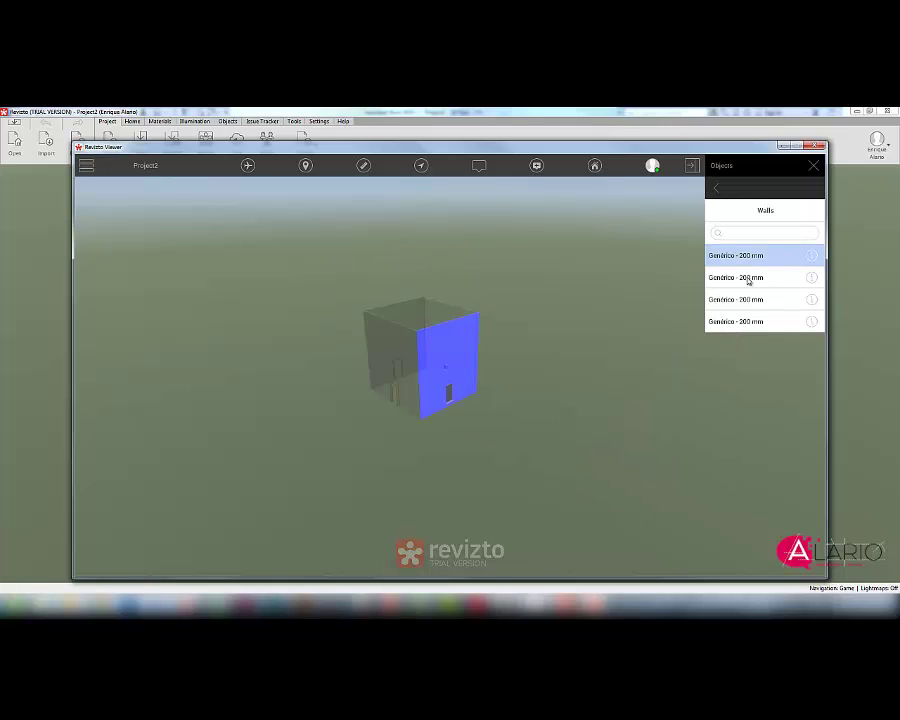
{"action": "left_click", "coordinate": [748, 277]}
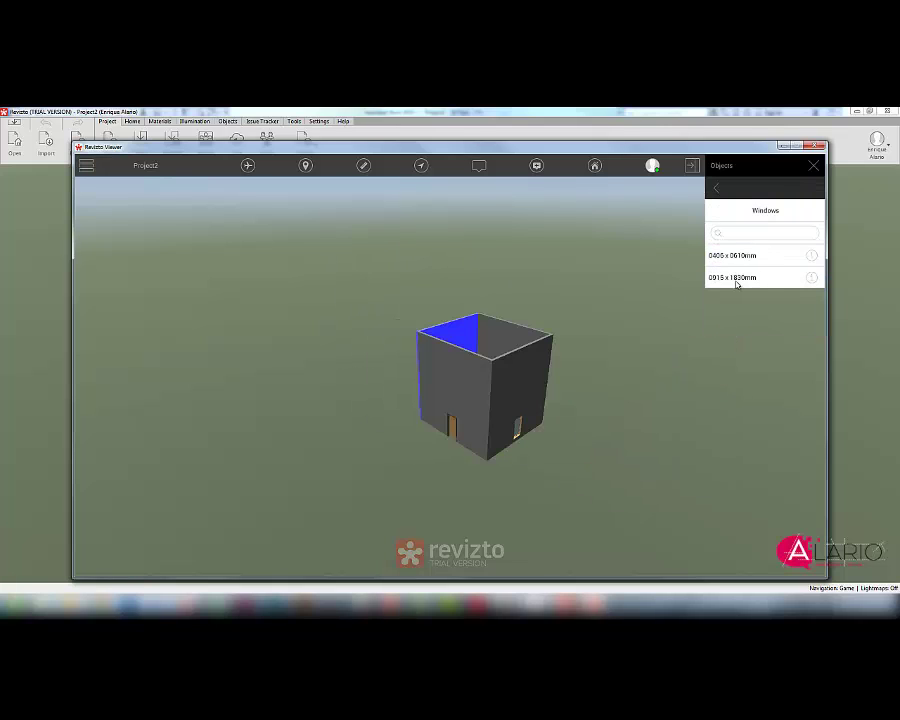
{"action": "left_click", "coordinate": [736, 284]}
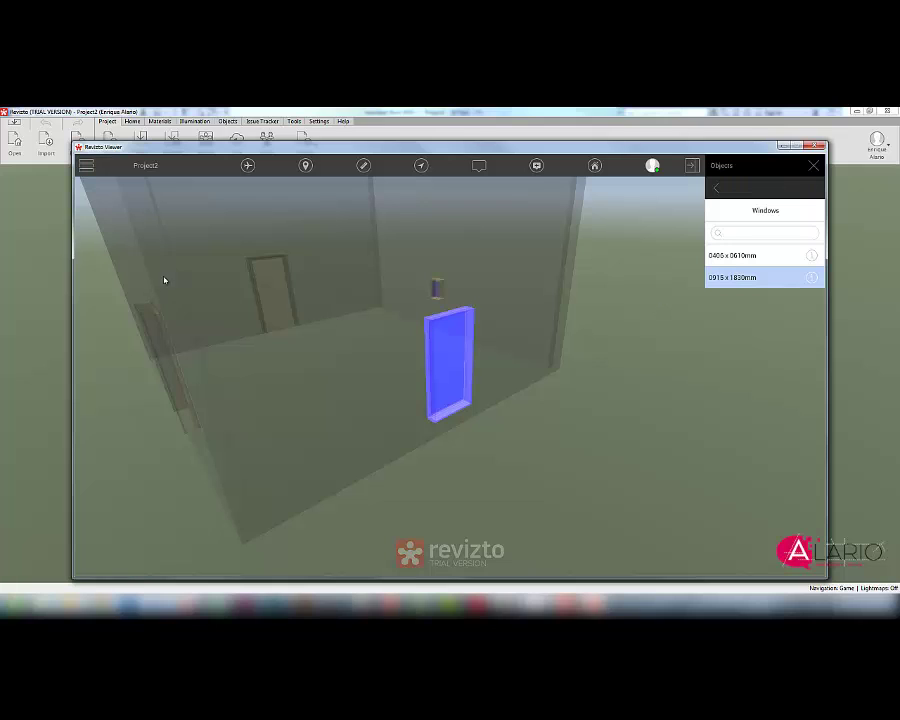
Step: Create a plane section cut parallel to the large window's wall, passing through the adjacent door, and shift the plane slightly further into the building
{"action": "left_click", "coordinate": [86, 165]}
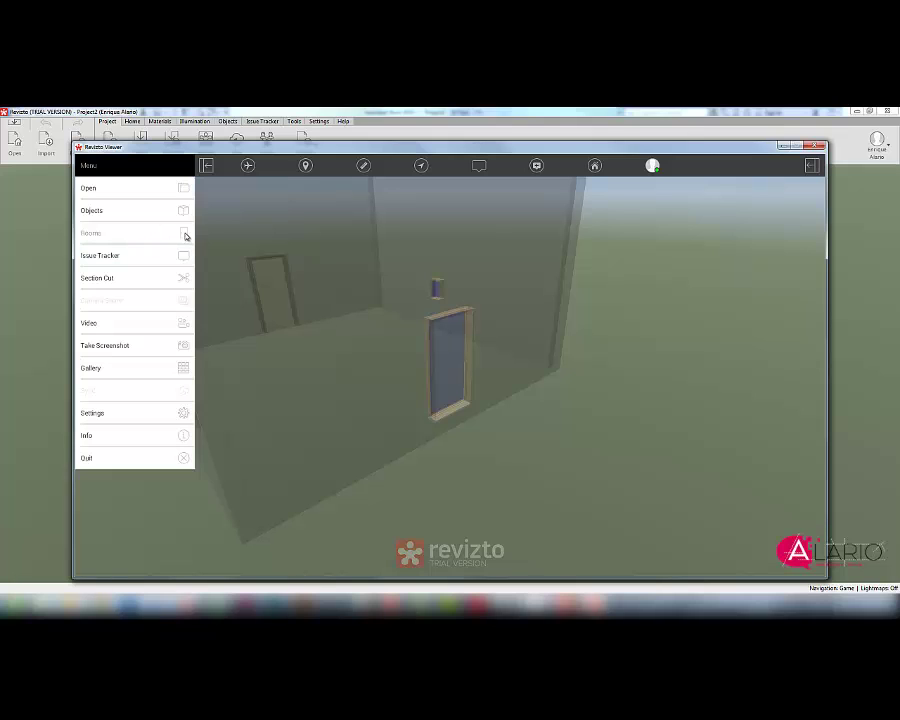
{"action": "left_click", "coordinate": [110, 282]}
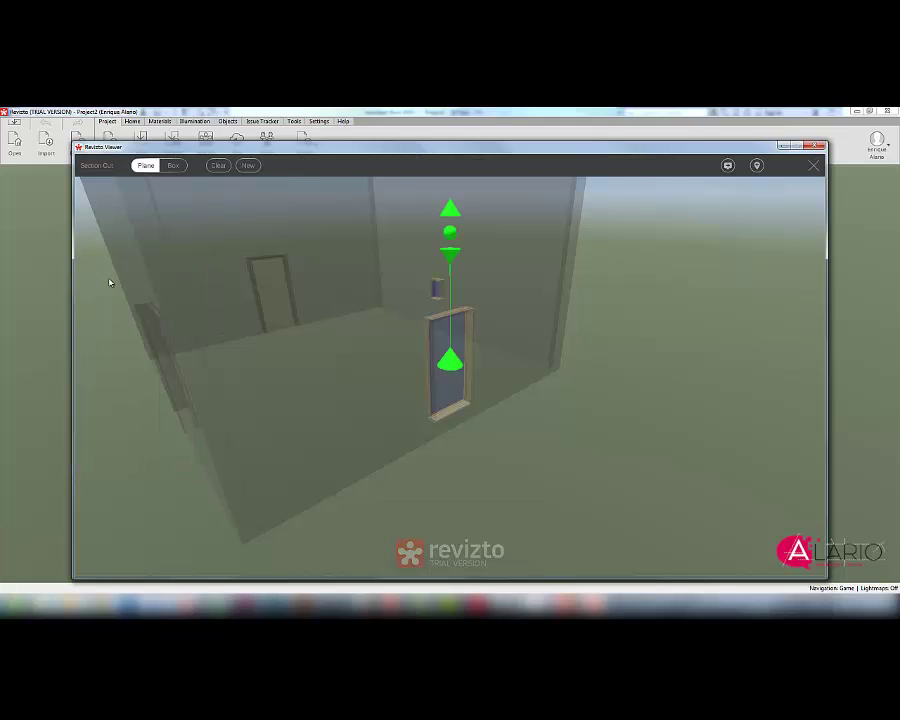
{"action": "scroll", "coordinate": [552, 426], "scroll_direction": "down", "scroll_amount": 5}
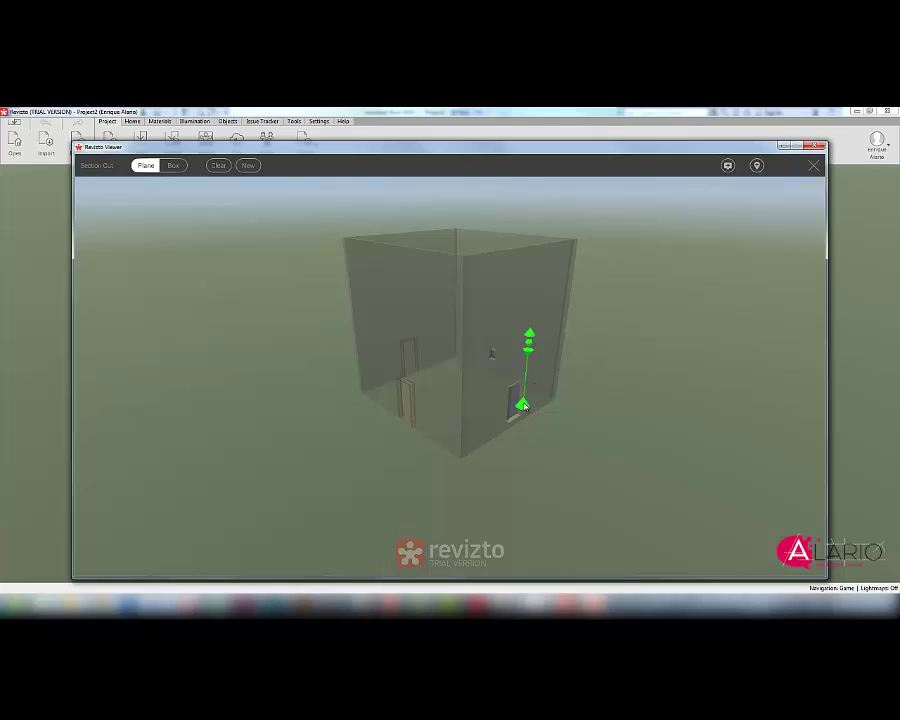
{"action": "left_click_drag", "start_coordinate": [523, 405], "coordinate": [502, 363]}
{"action": "scroll", "coordinate": [445, 390], "scroll_direction": "up", "scroll_amount": 5}
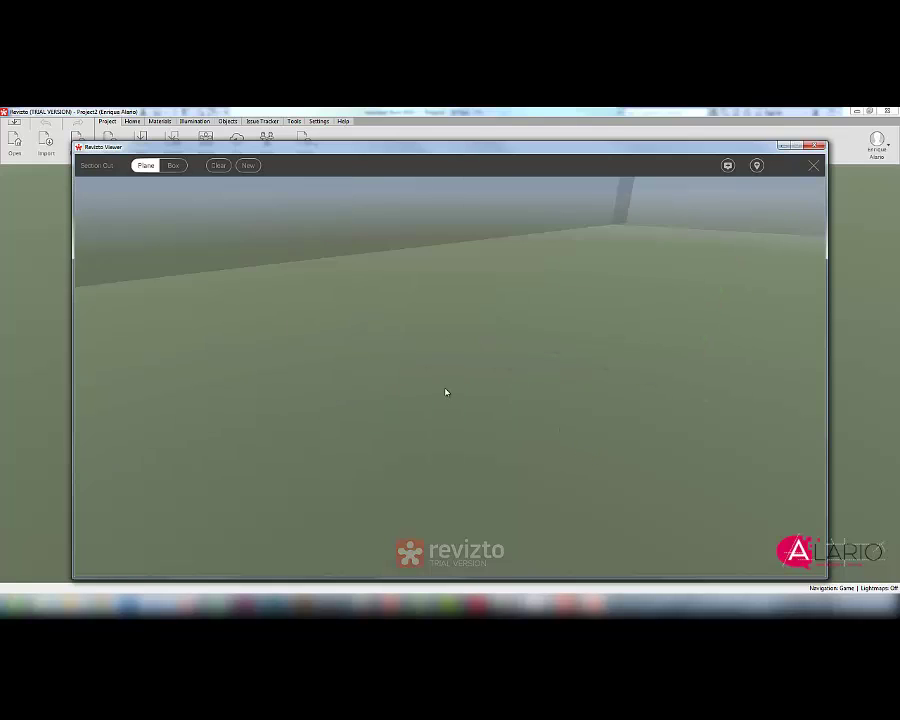
{"action": "scroll", "coordinate": [445, 390], "scroll_direction": "down", "scroll_amount": 4}
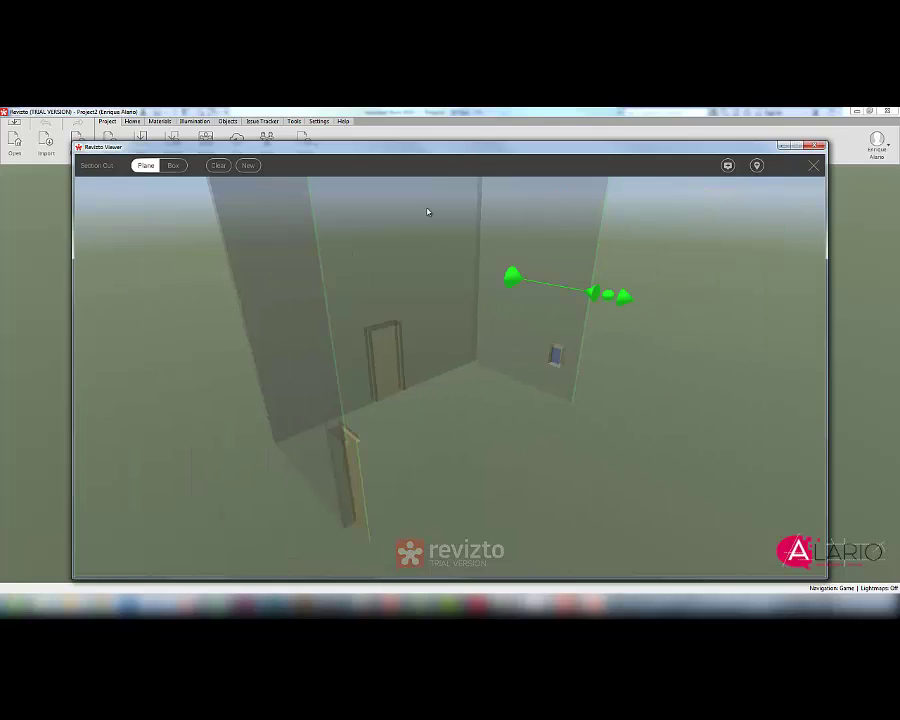
{"action": "scroll", "coordinate": [783, 289], "scroll_direction": "down", "scroll_amount": 3}
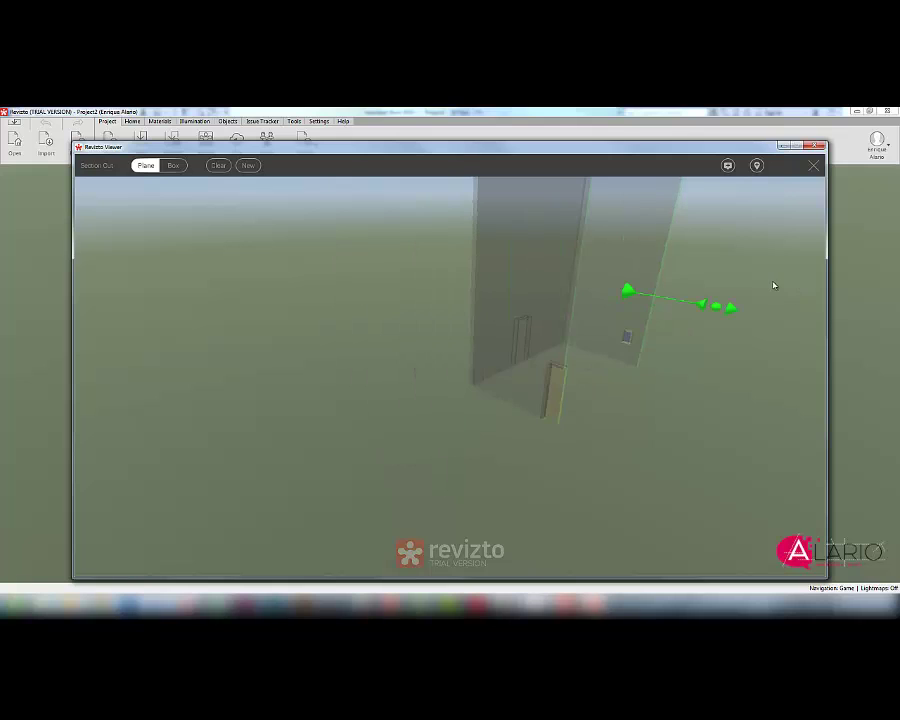
{"action": "left_click_drag", "start_coordinate": [717, 310], "coordinate": [709, 394]}
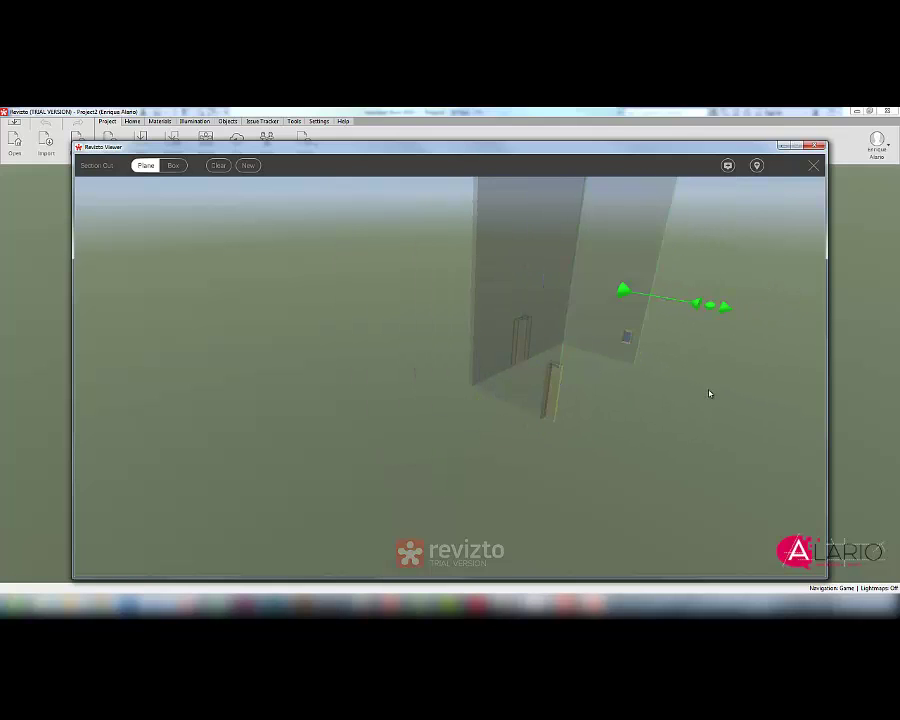
Step: Replace the section with a new horizontal plane cut passing through the building's doors and windows, and leave the section tool
{"action": "left_click", "coordinate": [248, 166]}
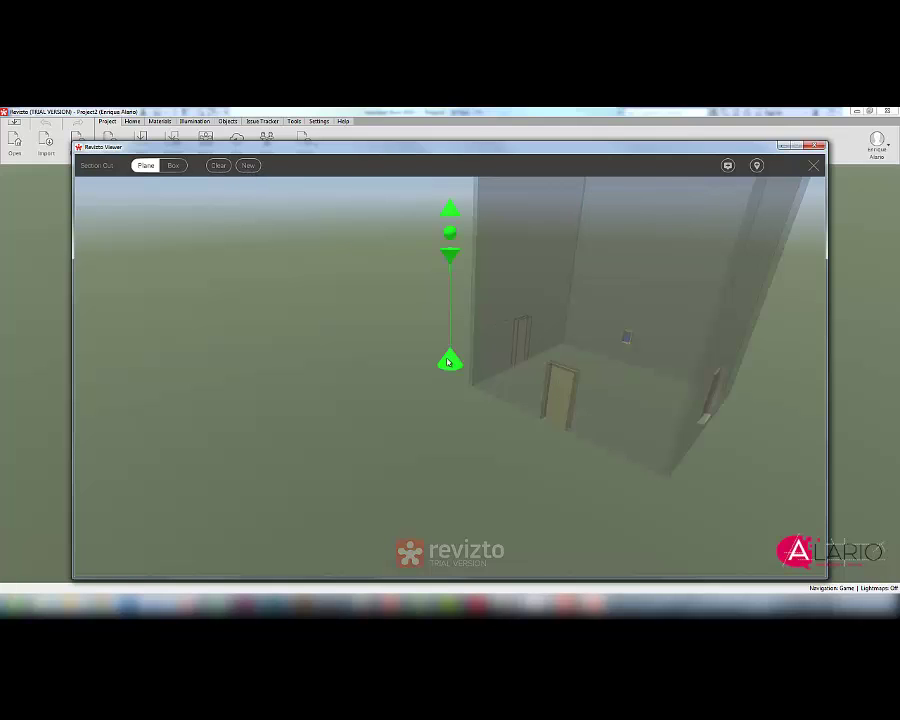
{"action": "left_click_drag", "start_coordinate": [450, 360], "coordinate": [606, 319]}
{"action": "scroll", "coordinate": [641, 399], "scroll_direction": "up", "scroll_amount": 3}
{"action": "scroll", "coordinate": [641, 400], "scroll_direction": "up", "scroll_amount": 2}
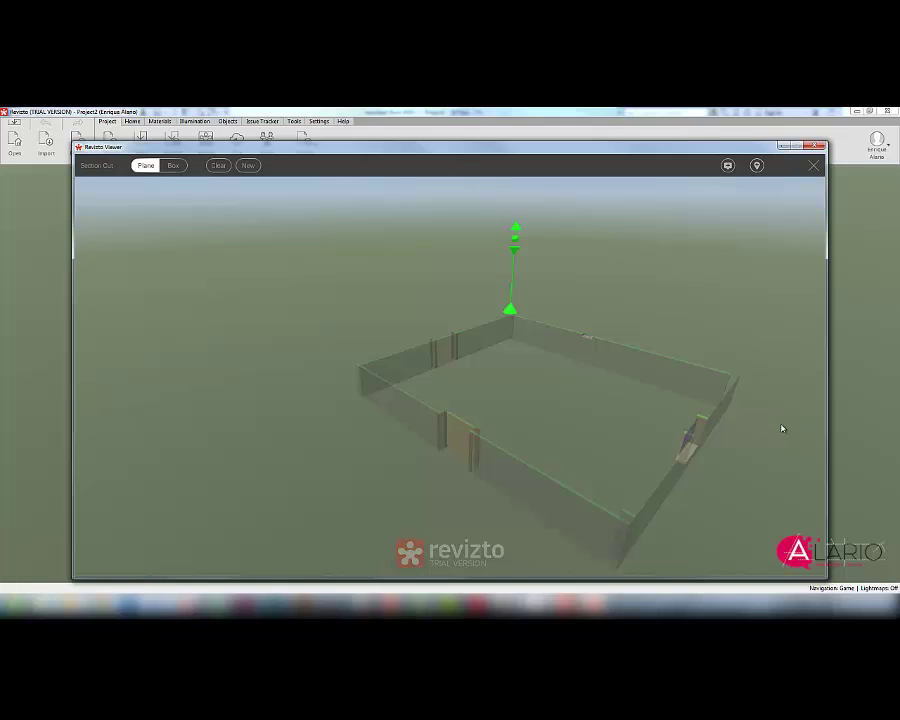
{"action": "left_click", "coordinate": [813, 167]}
Step: Open the Kampfeldt Architecture project from the cloud project list and view its building up close
{"action": "left_click", "coordinate": [93, 166]}
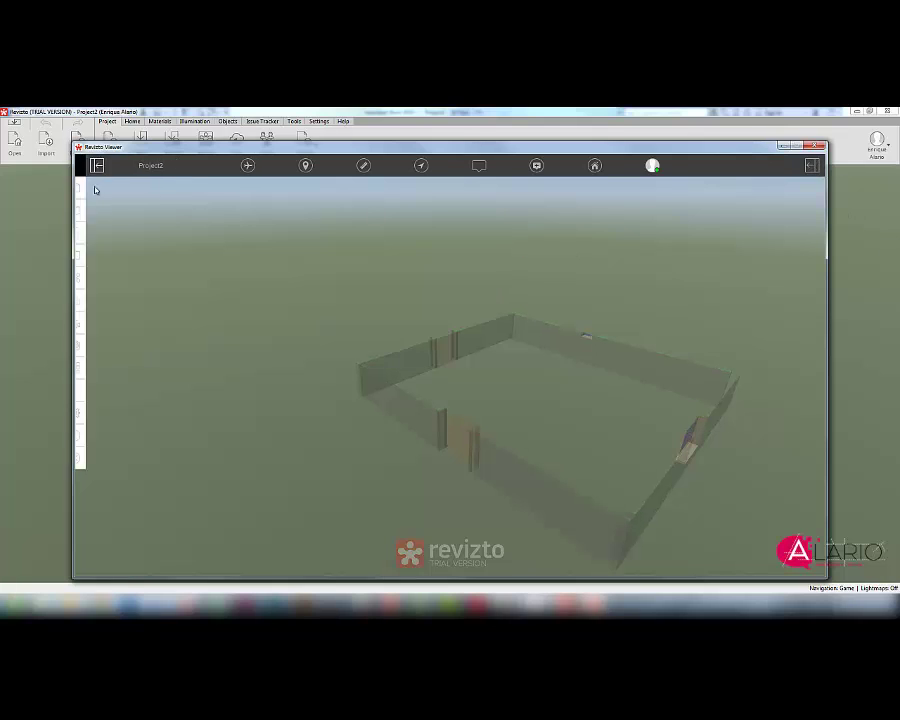
{"action": "left_click", "coordinate": [94, 194]}
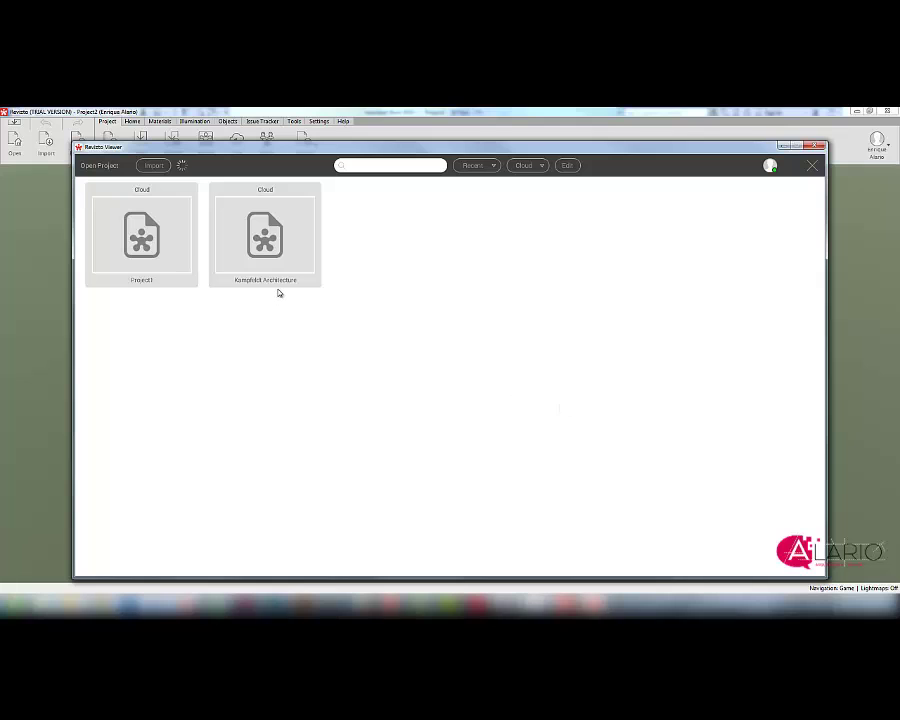
{"action": "left_click", "coordinate": [260, 246]}
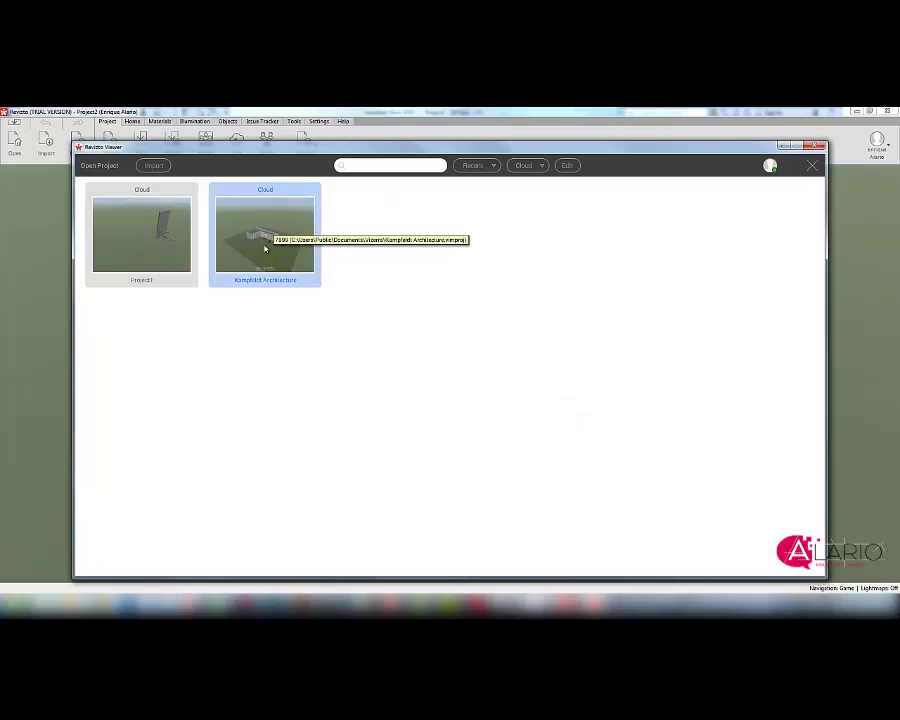
{"action": "double_click", "coordinate": [265, 248]}
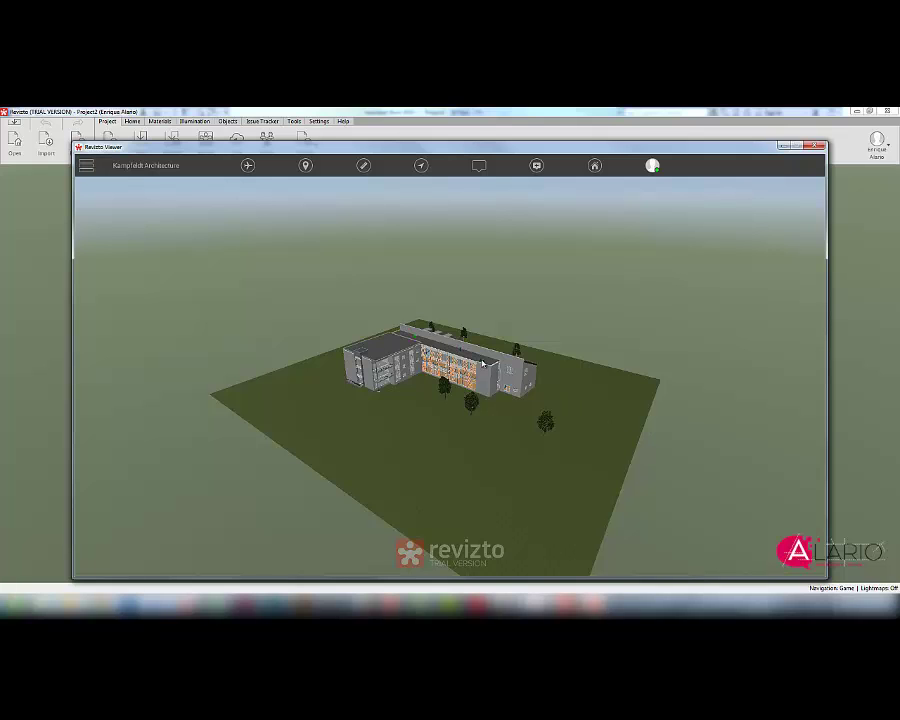
{"action": "scroll", "coordinate": [483, 363], "scroll_direction": "up", "scroll_amount": 5}
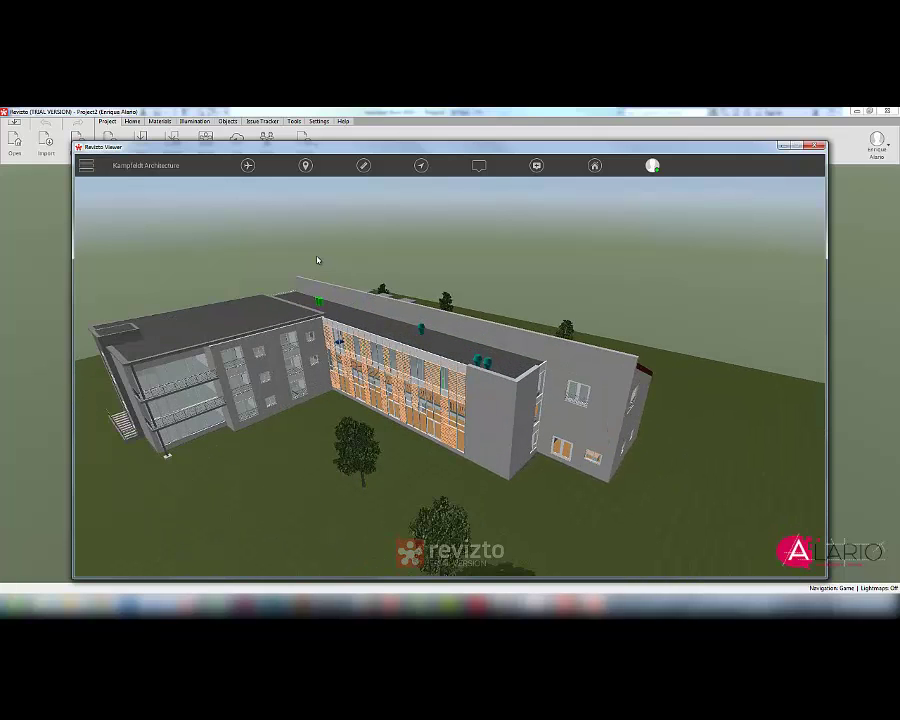
Step: Show the Kampfeldt model's object list and look through its categories, from Air Terminals down to Security Devices
{"action": "left_click", "coordinate": [87, 166]}
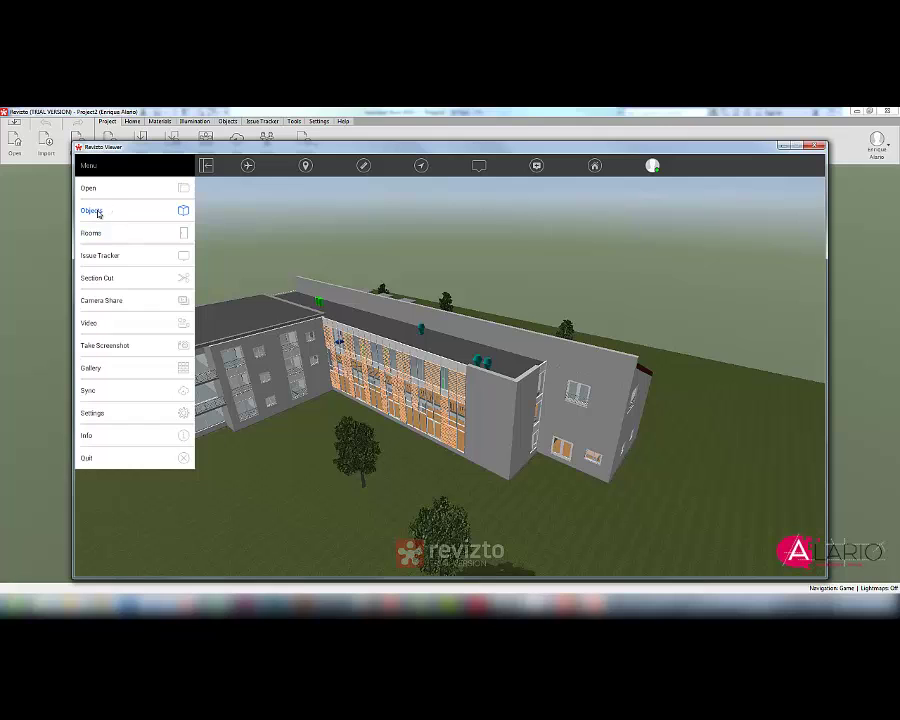
{"action": "left_click", "coordinate": [94, 210]}
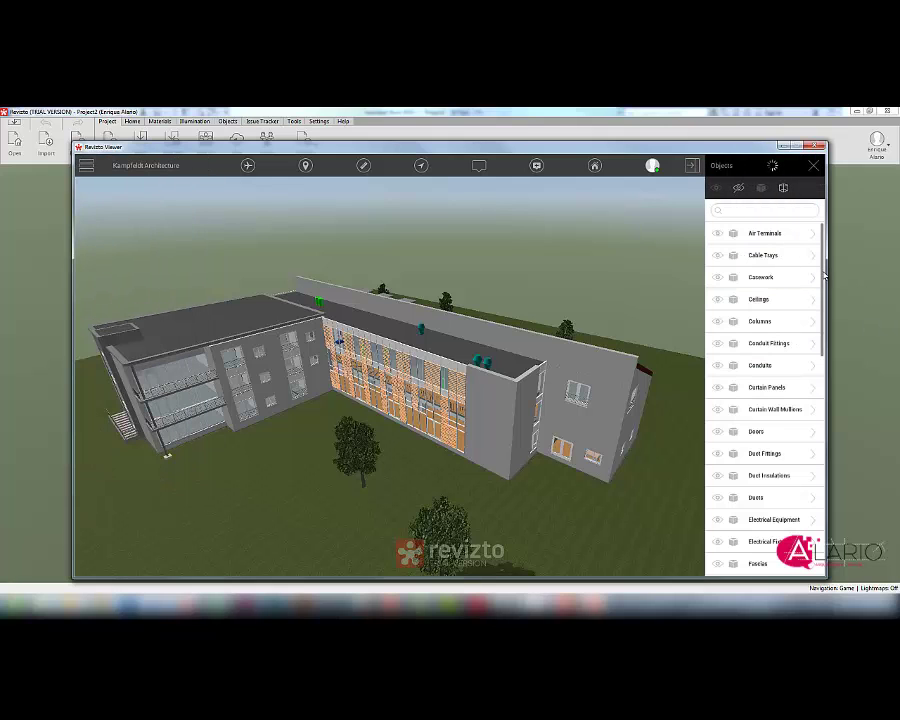
{"action": "scroll", "coordinate": [825, 272], "scroll_direction": "down", "scroll_amount": 5}
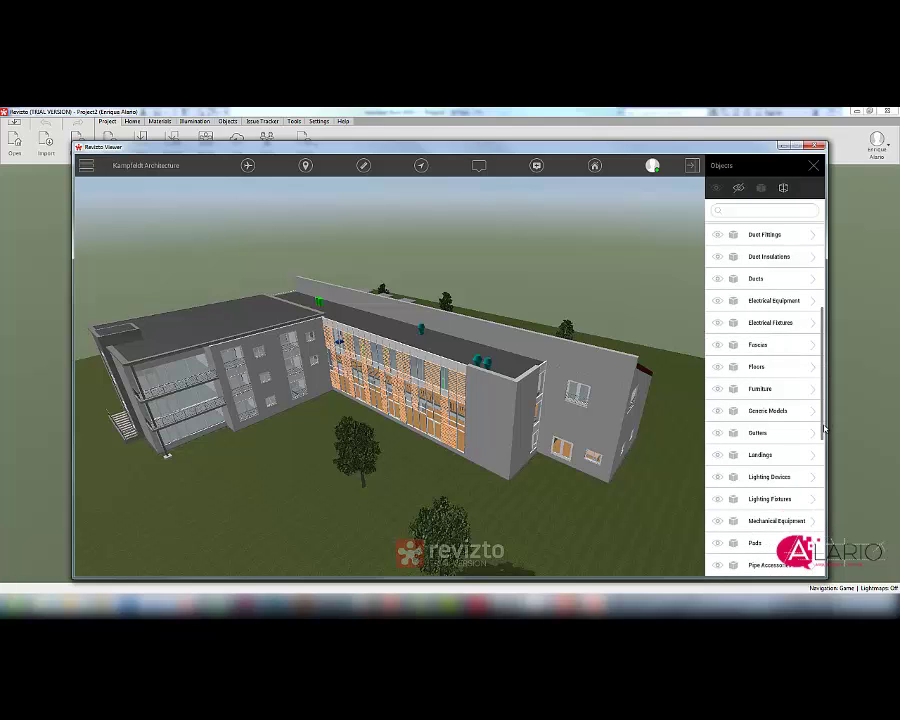
{"action": "scroll", "coordinate": [825, 510], "scroll_direction": "down", "scroll_amount": 5}
{"action": "scroll", "coordinate": [826, 485], "scroll_direction": "up", "scroll_amount": 2}
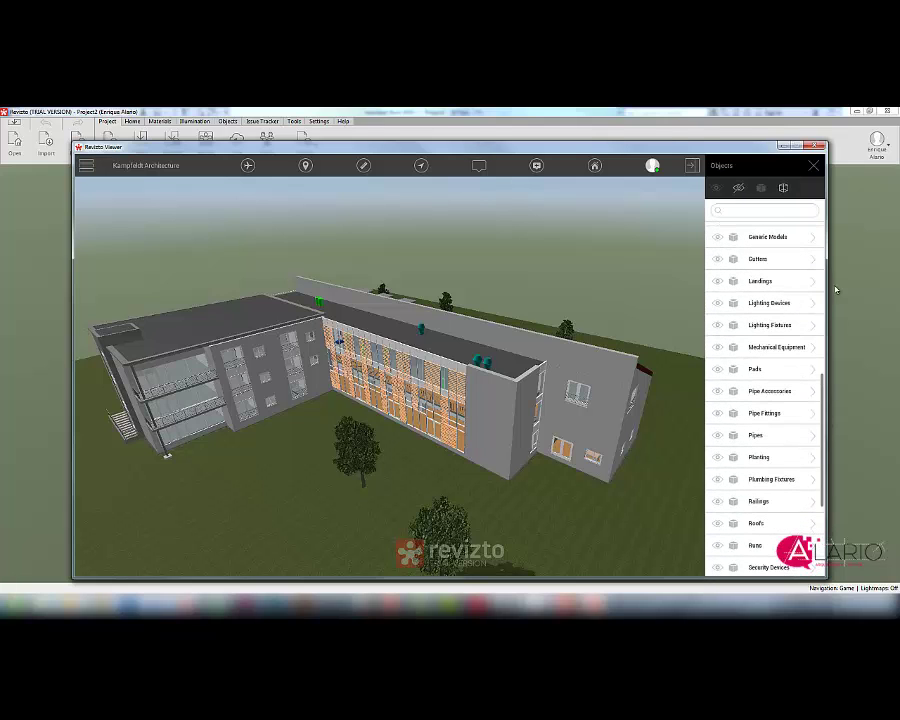
{"action": "scroll", "coordinate": [825, 373], "scroll_direction": "up", "scroll_amount": 8}
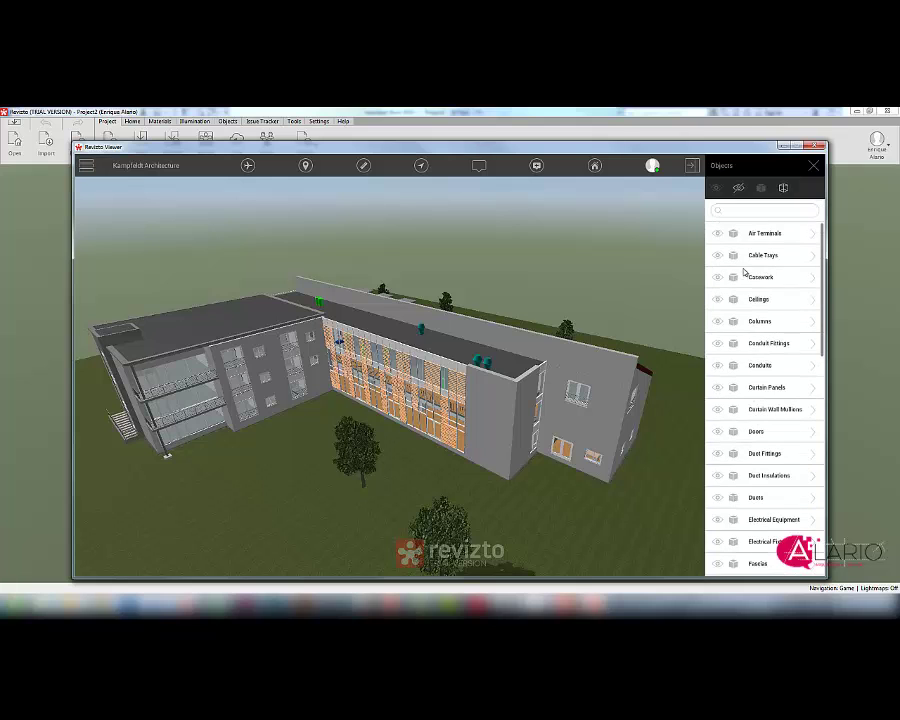
Step: Look inside the stairwell block beside the louvred façade, return to the exterior overview, and close the object list
{"action": "scroll", "coordinate": [516, 423], "scroll_direction": "up", "scroll_amount": 6}
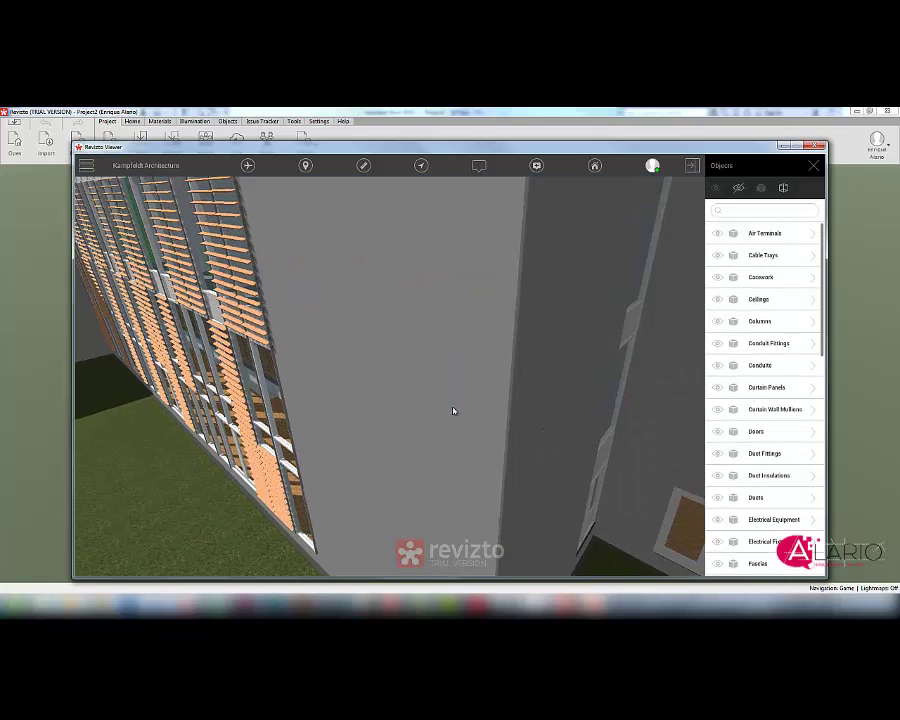
{"action": "scroll", "coordinate": [453, 411], "scroll_direction": "down", "scroll_amount": 1}
{"action": "scroll", "coordinate": [536, 396], "scroll_direction": "up", "scroll_amount": 3}
{"action": "scroll", "coordinate": [550, 410], "scroll_direction": "down", "scroll_amount": 4}
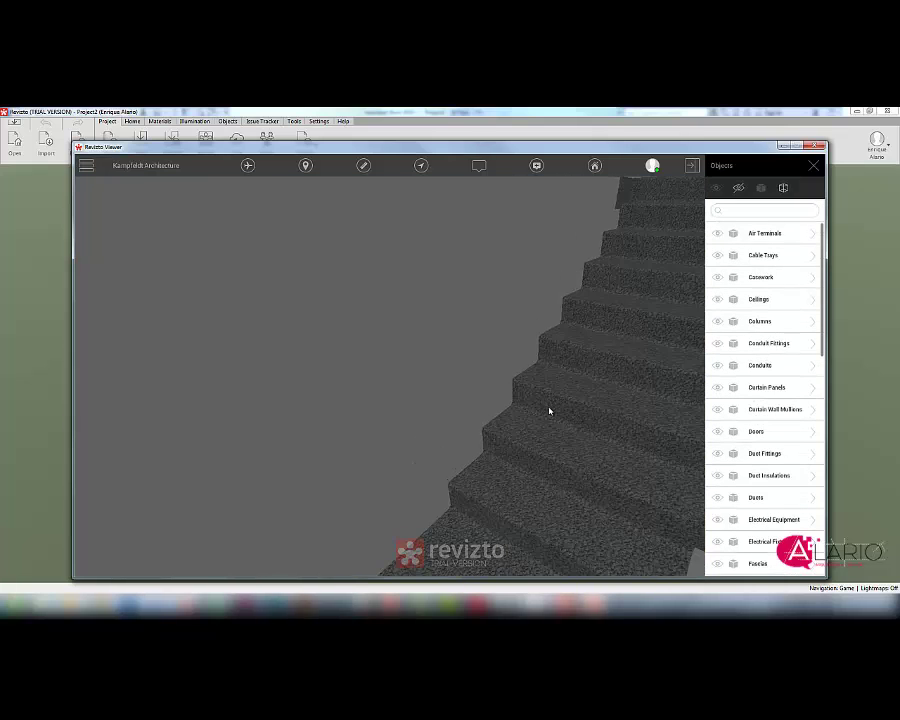
{"action": "scroll", "coordinate": [561, 417], "scroll_direction": "down", "scroll_amount": 10}
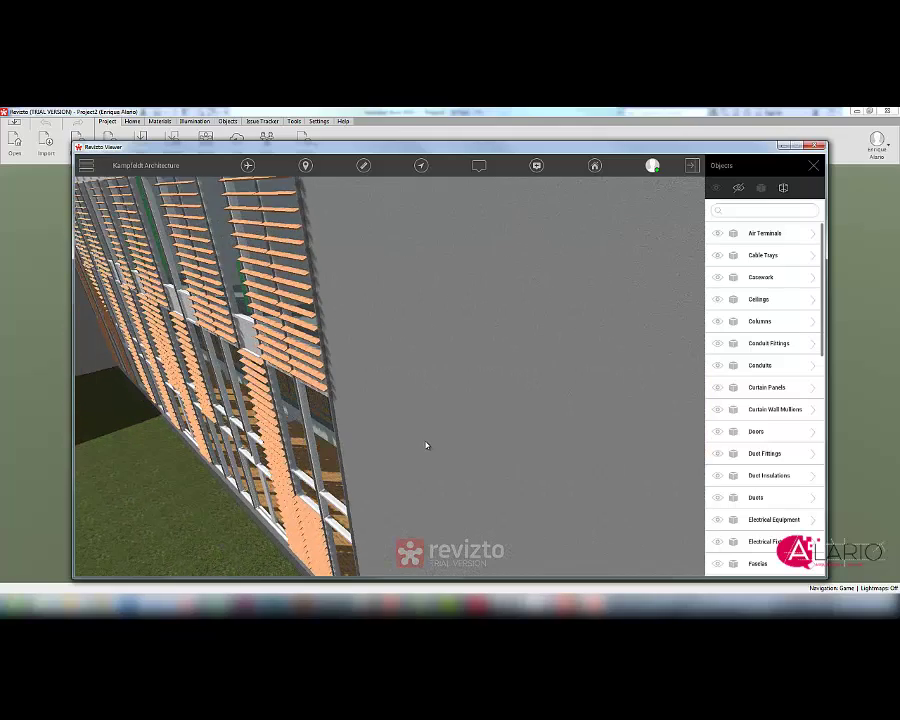
{"action": "scroll", "coordinate": [437, 441], "scroll_direction": "down", "scroll_amount": 3}
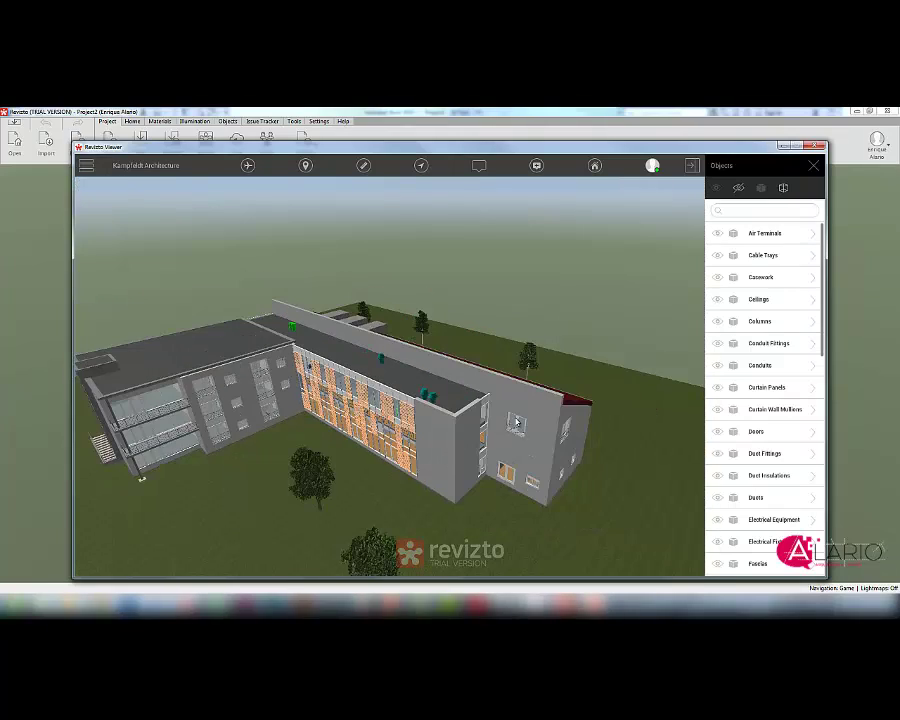
{"action": "left_click", "coordinate": [692, 165]}
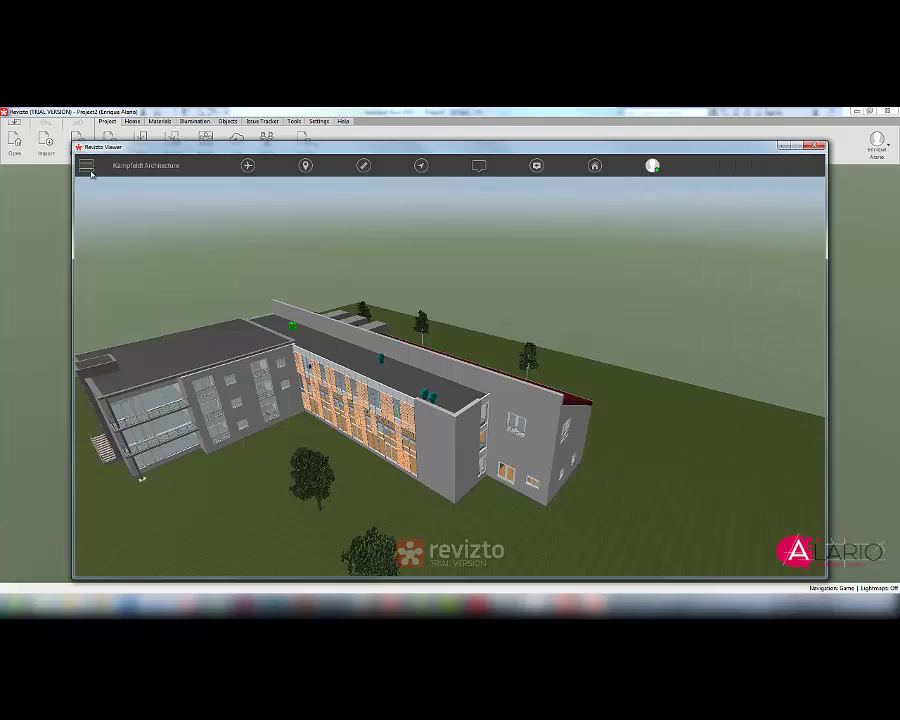
Step: Create a horizontal plane section cut on the building and lower it below the roof to expose the rooms of an upper floor
{"action": "left_click", "coordinate": [86, 167]}
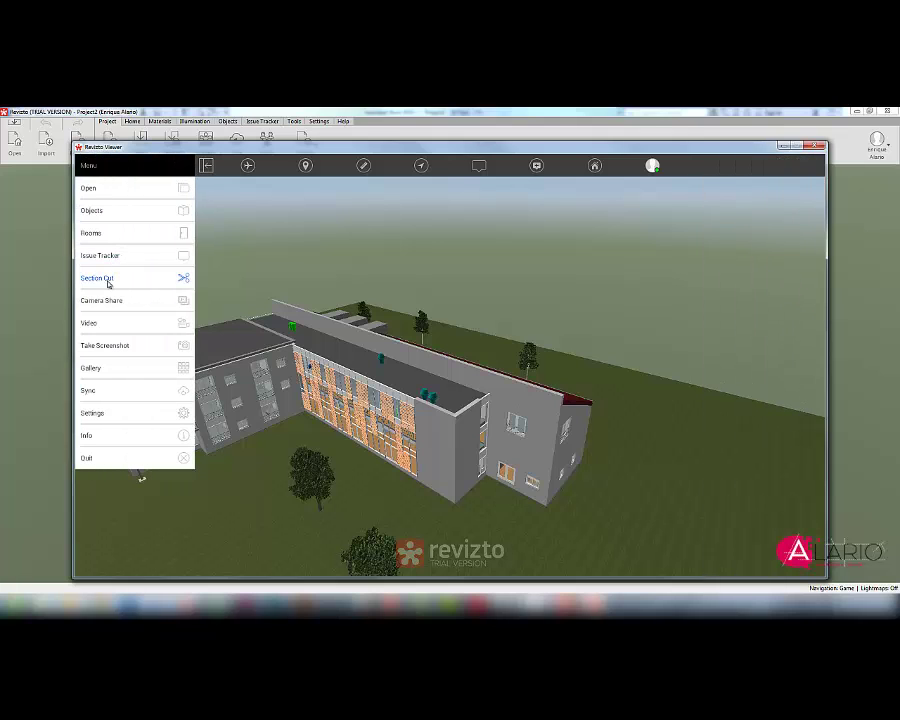
{"action": "left_click", "coordinate": [170, 278]}
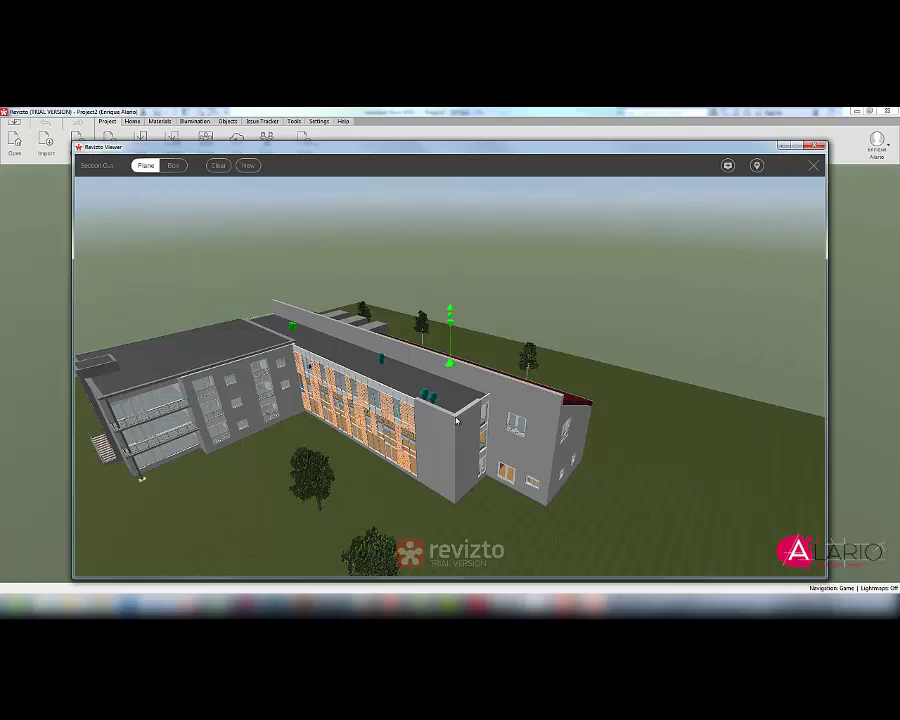
{"action": "right_click_drag", "start_coordinate": [451, 364], "coordinate": [466, 341]}
{"action": "left_click", "coordinate": [428, 356]}
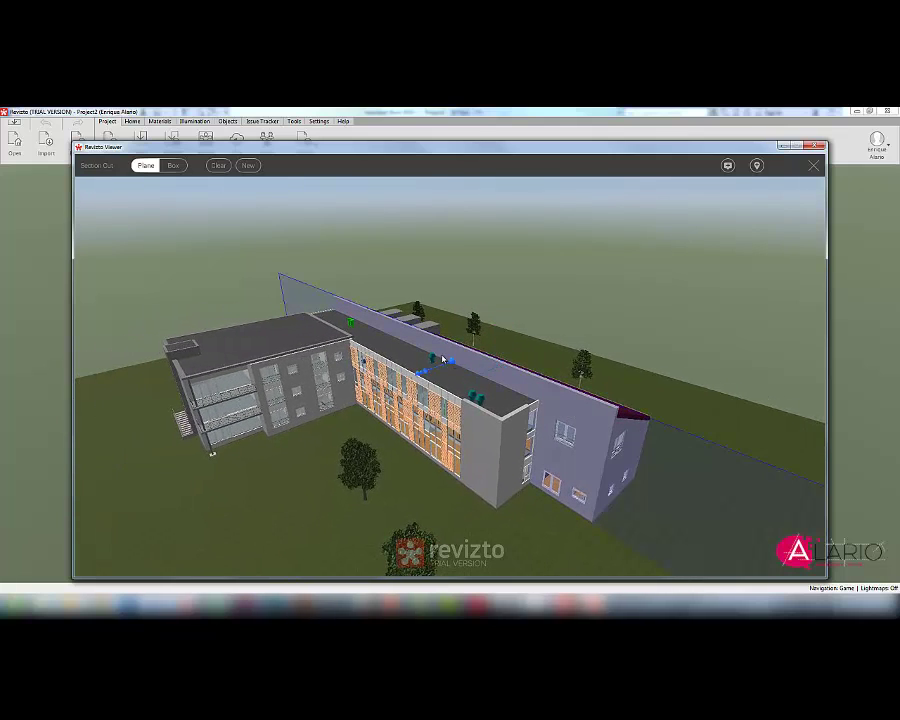
{"action": "left_click_drag", "start_coordinate": [404, 314], "coordinate": [408, 359]}
{"action": "scroll", "coordinate": [408, 360], "scroll_direction": "up", "scroll_amount": 5}
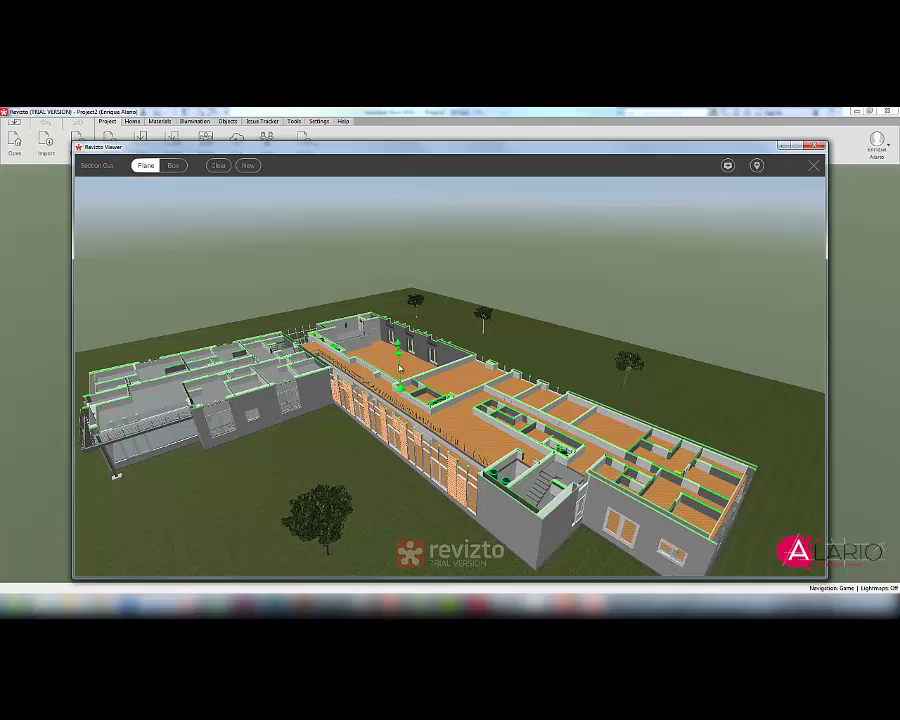
Step: Raise the horizontal cut plane, and make a new vertical section plane parallel to the louvred façade, moved into the rooms behind it
{"action": "mouse_move", "coordinate": [400, 370]}
{"action": "left_mouse_down"}
{"action": "mouse_move", "coordinate": [401, 386]}
{"action": "mouse_move", "coordinate": [399, 370]}
{"action": "left_mouse_up"}
{"action": "left_click_drag", "start_coordinate": [399, 359], "coordinate": [398, 315]}
{"action": "left_click", "coordinate": [388, 406]}
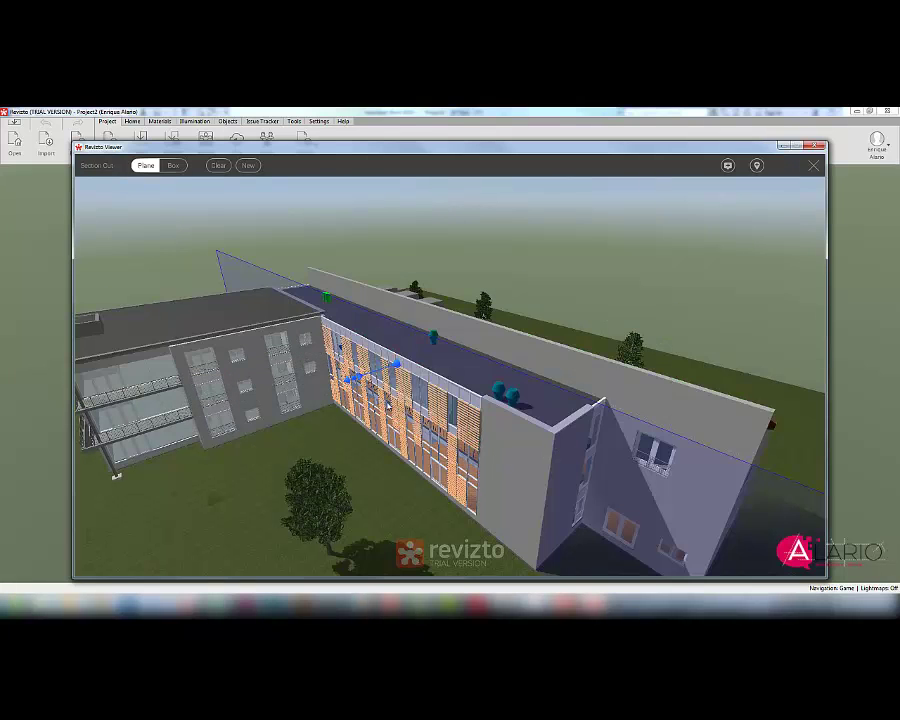
{"action": "left_click_drag", "start_coordinate": [386, 405], "coordinate": [370, 428]}
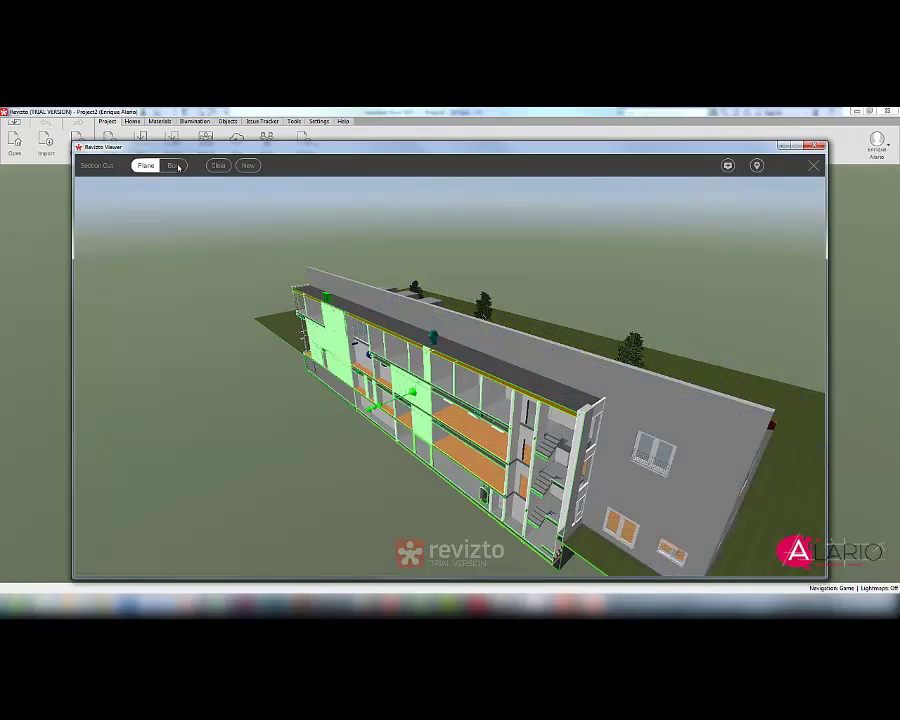
Step: Create a box section on the louvred wing, extend it towards the stairwell block, raise its top, and push its façade side inward
{"action": "left_click", "coordinate": [174, 165]}
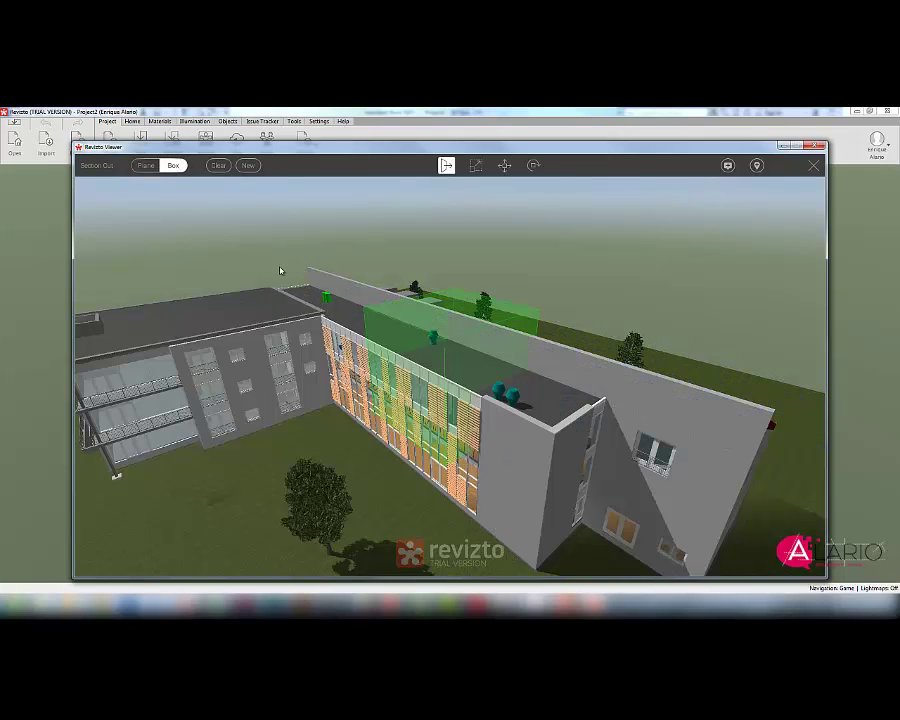
{"action": "left_click", "coordinate": [457, 381]}
{"action": "left_click_drag", "start_coordinate": [483, 412], "coordinate": [524, 460]}
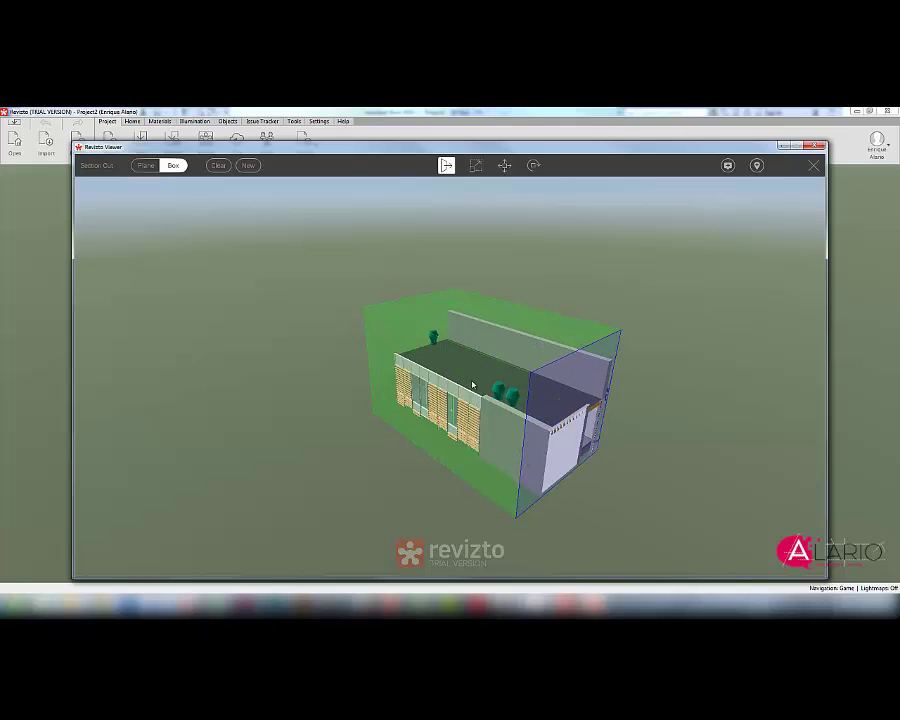
{"action": "left_click_drag", "start_coordinate": [468, 302], "coordinate": [474, 242]}
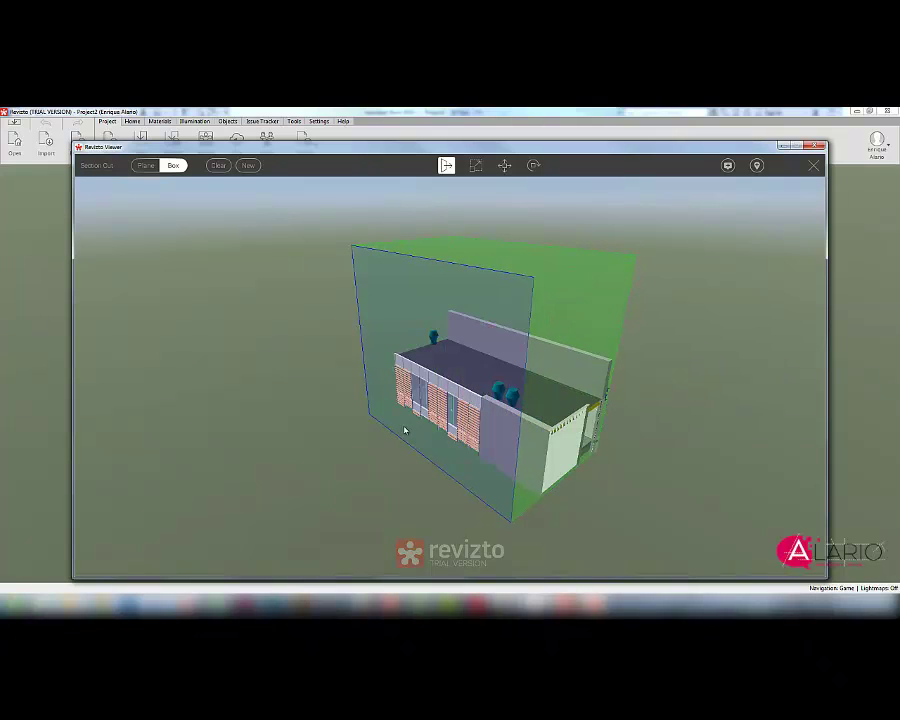
{"action": "left_click_drag", "start_coordinate": [405, 430], "coordinate": [482, 402]}
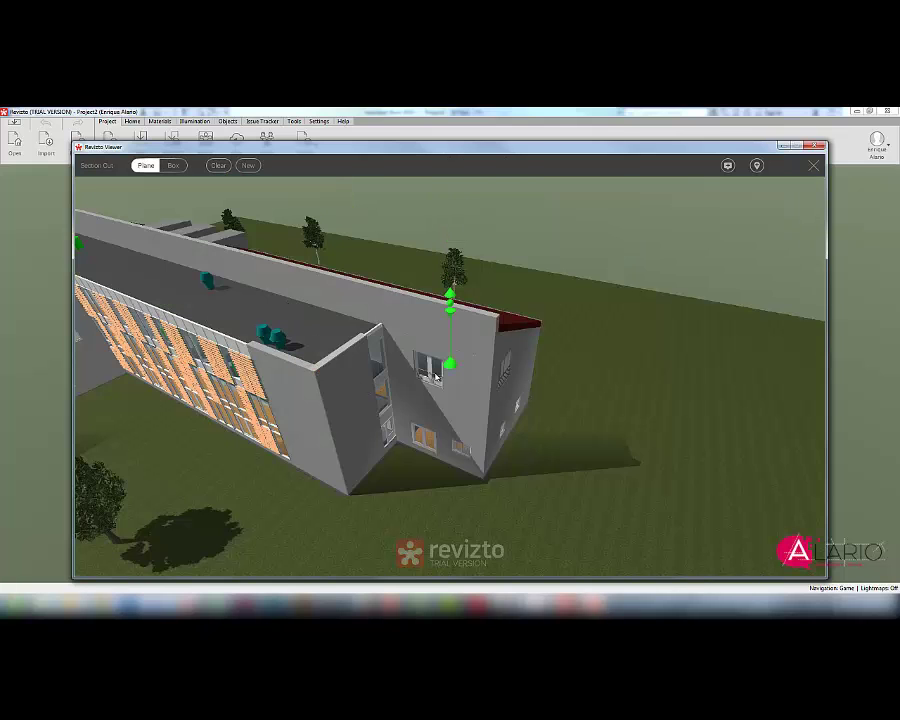
Step: Place a new horizontal section plane on the roof near the stairwell block and lower it to expose the top-floor rooms
{"action": "left_click", "coordinate": [328, 332]}
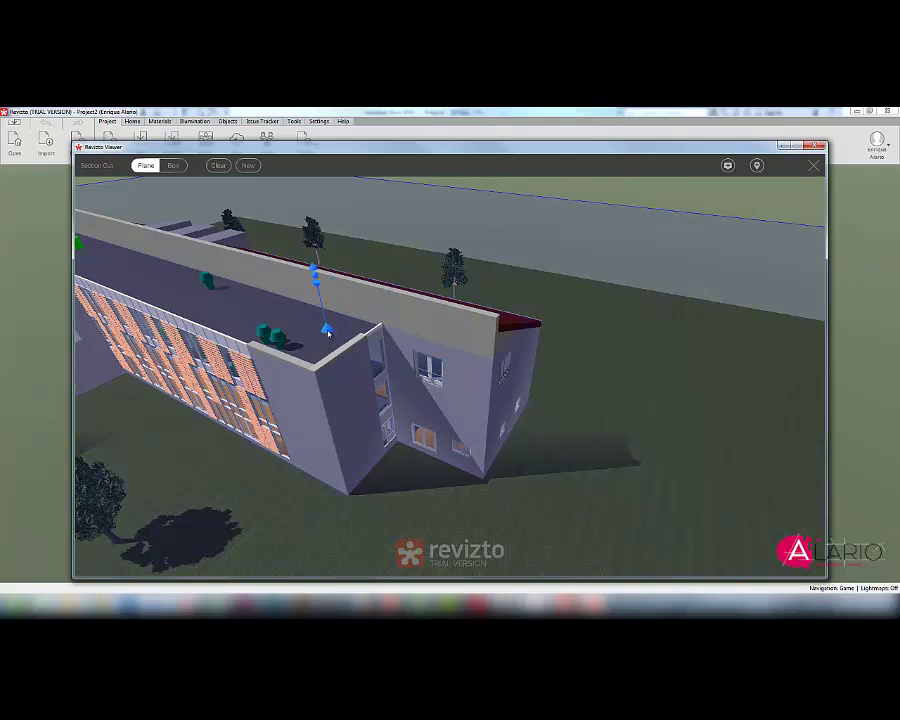
{"action": "left_click", "coordinate": [328, 332]}
{"action": "left_click_drag", "start_coordinate": [318, 292], "coordinate": [321, 316]}
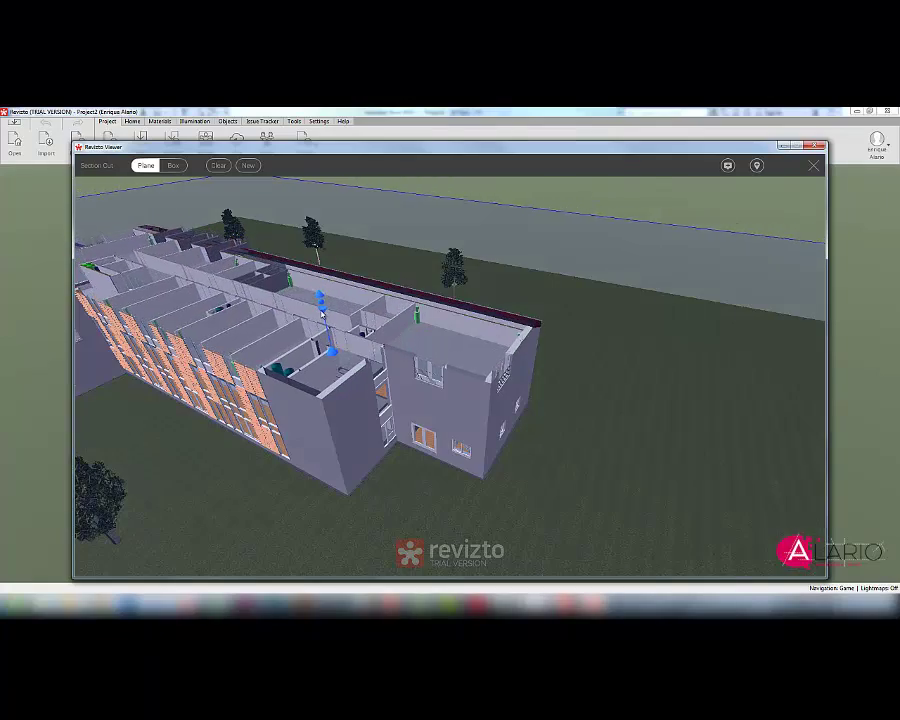